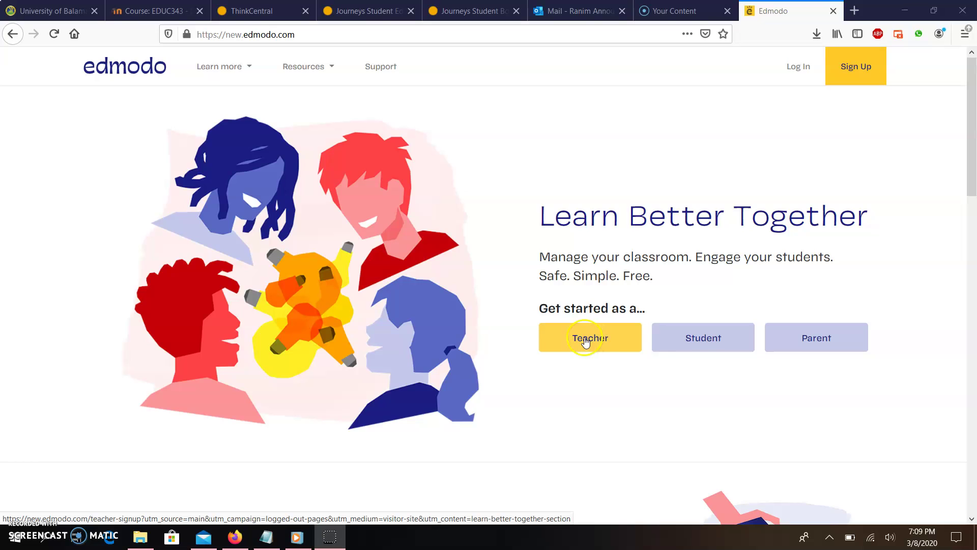
Step: Choose Teacher under 'Get started as a...' on the Edmodo landing page
{"action": "left_click", "coordinate": [626, 337]}
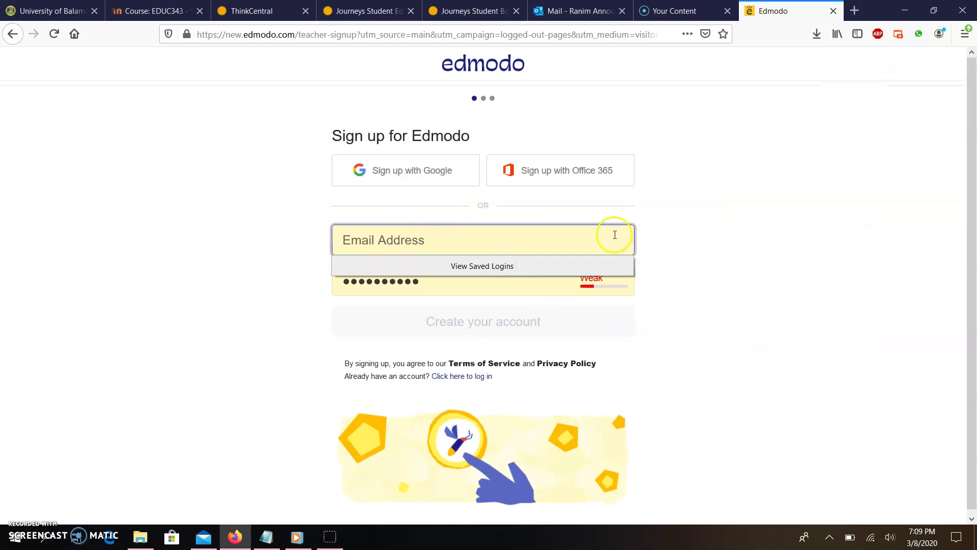
Step: Create the teacher account with the pasted e-mail address, then enter the teacher's first and last name
{"action": "key", "text": "ctrl+v"}
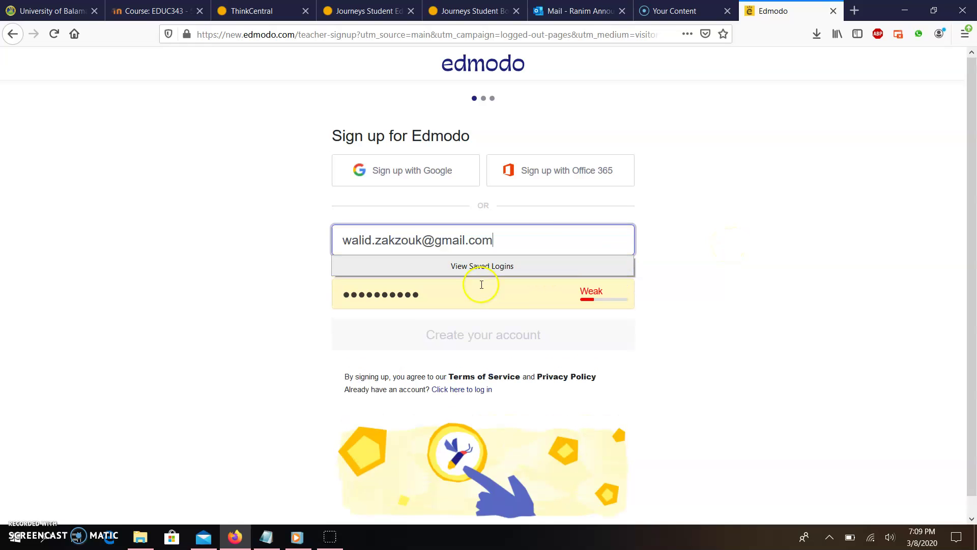
{"action": "left_click", "coordinate": [547, 338]}
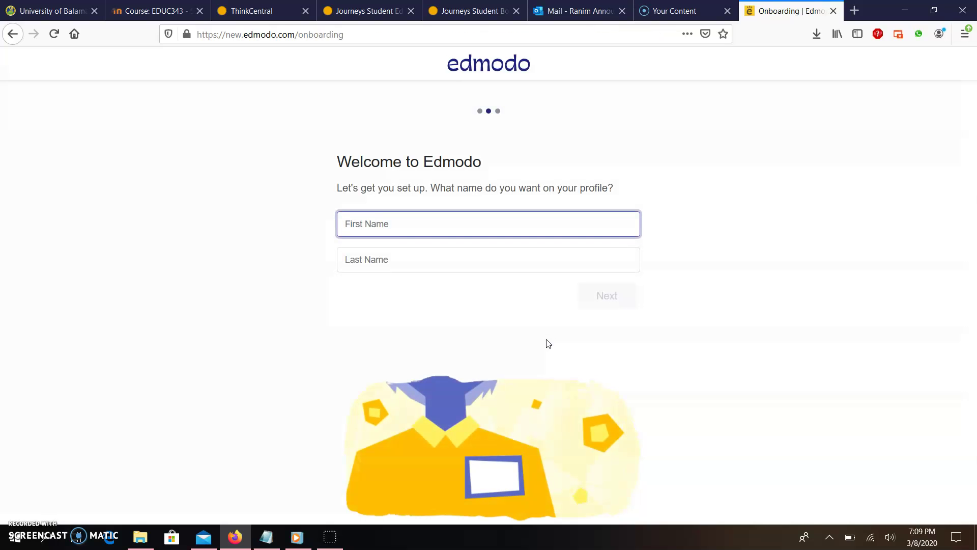
{"action": "left_click", "coordinate": [412, 225]}
{"action": "key", "text": "Tab"}
{"action": "left_click", "coordinate": [610, 296]}
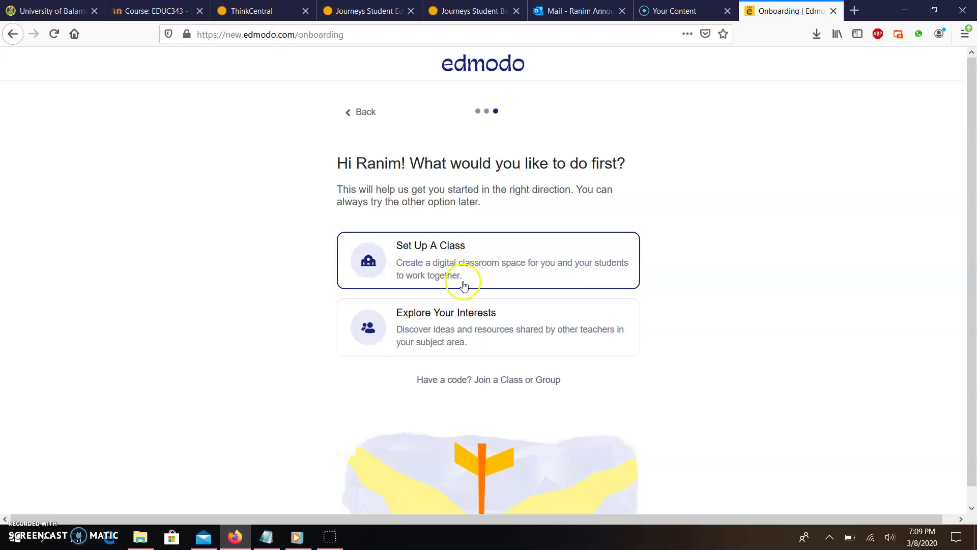
Step: Set up a class named 'Grade 3 A ENG' for Language Arts, English, 3rd Grade
{"action": "left_click", "coordinate": [407, 245]}
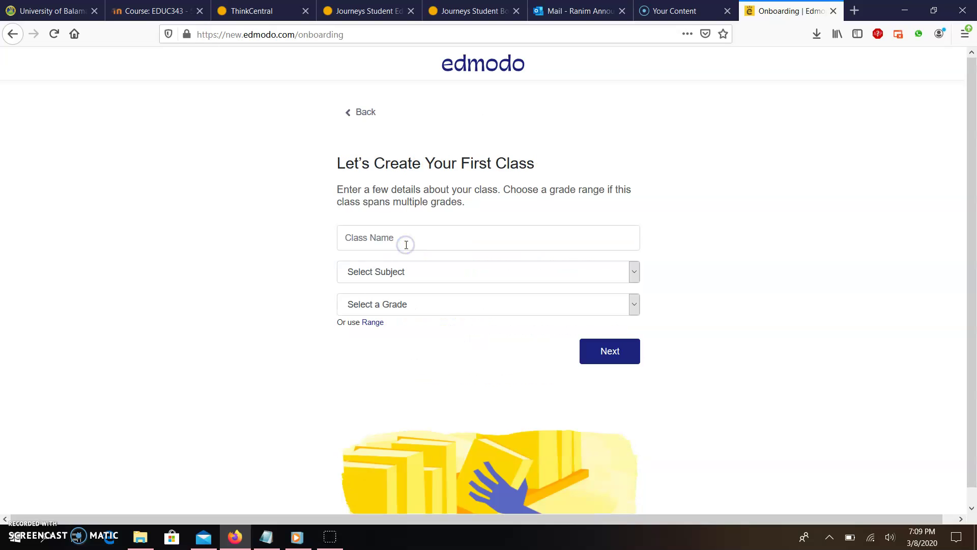
{"action": "left_click", "coordinate": [407, 245]}
{"action": "type", "text": "Grad"}
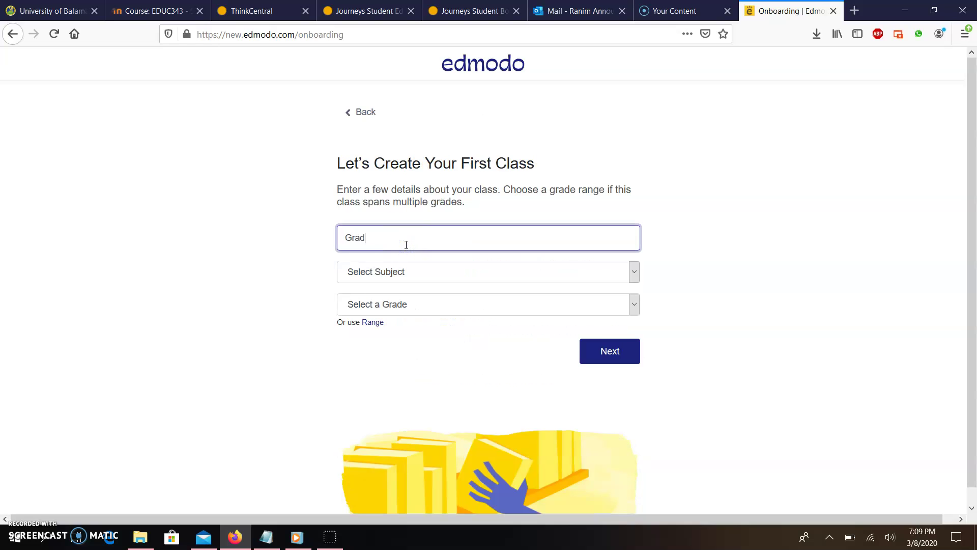
{"action": "type", "text": "e 3 A ENG"}
{"action": "key", "text": "Tab"}
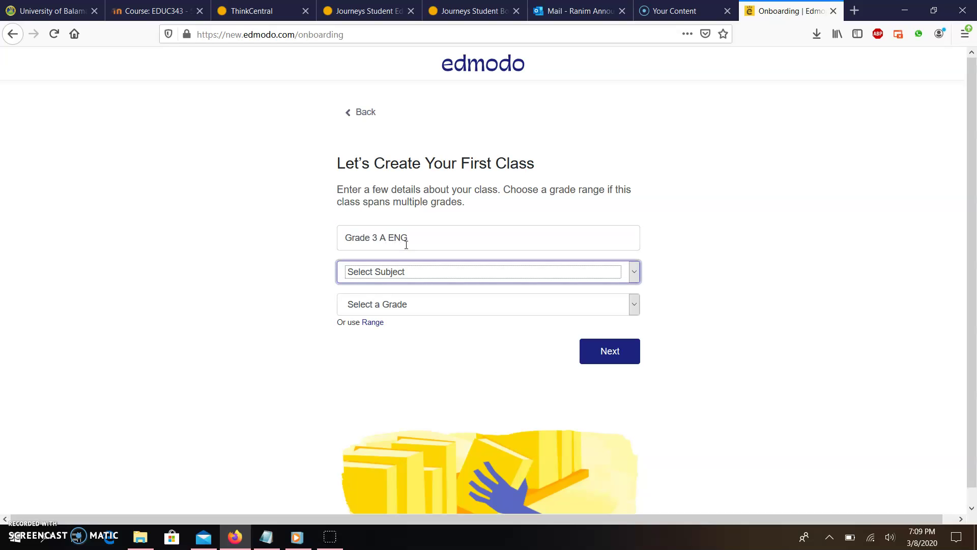
{"action": "left_click", "coordinate": [414, 256]}
{"action": "left_click", "coordinate": [434, 354]}
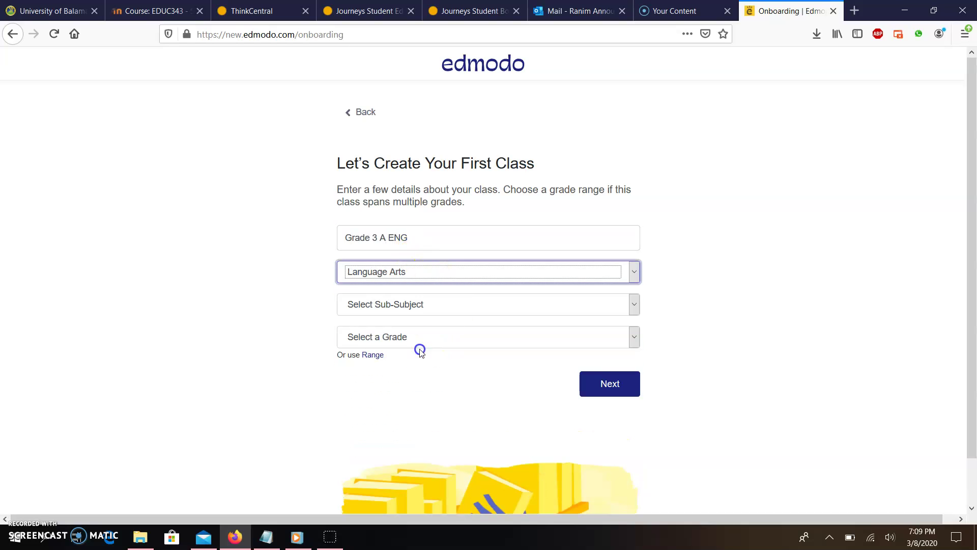
{"action": "left_click", "coordinate": [425, 305]}
{"action": "left_click", "coordinate": [438, 338]}
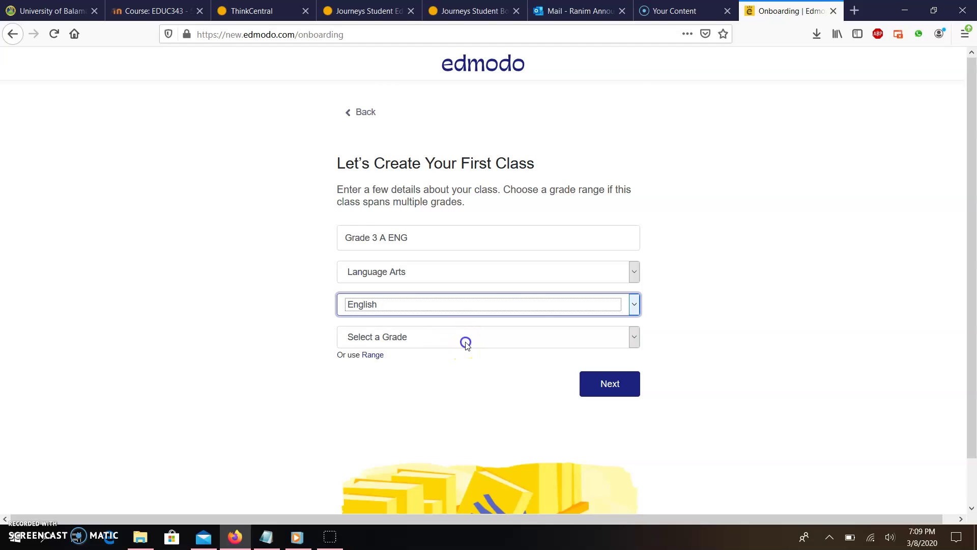
{"action": "left_click", "coordinate": [465, 341]}
{"action": "left_click", "coordinate": [371, 137]}
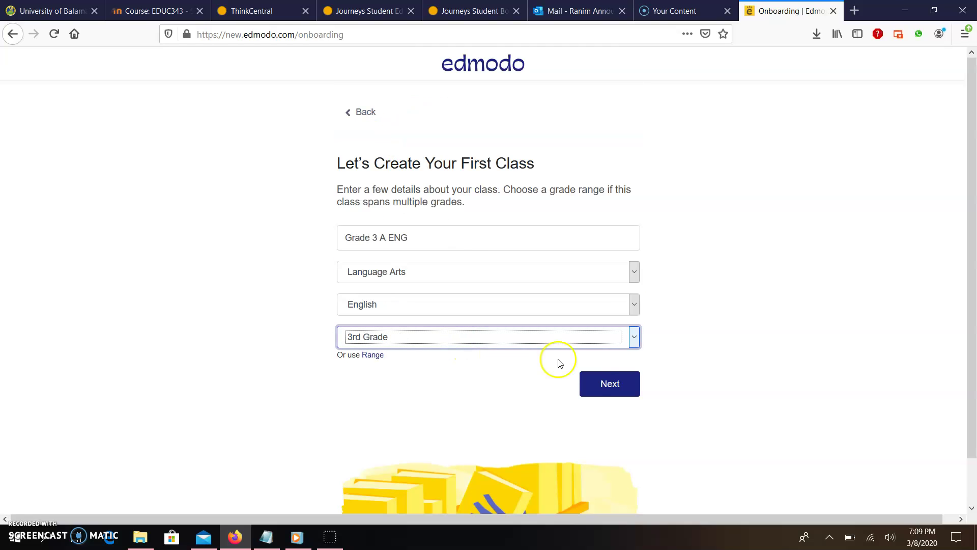
Step: Give the class a purple colour and create it
{"action": "left_click", "coordinate": [606, 388]}
{"action": "left_click", "coordinate": [496, 222]}
{"action": "left_click", "coordinate": [585, 375]}
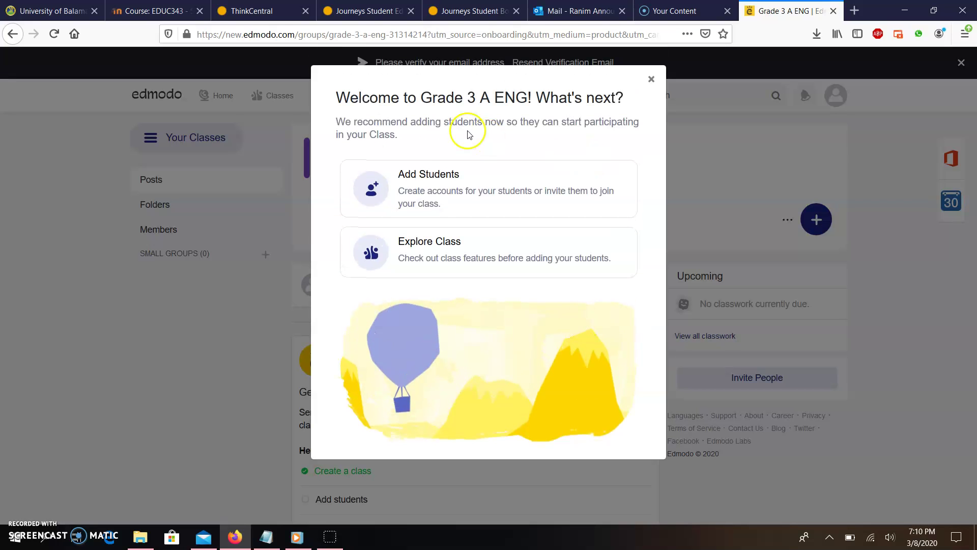
Step: Skip adding students and inspect the class join code and its options
{"action": "left_click", "coordinate": [421, 258]}
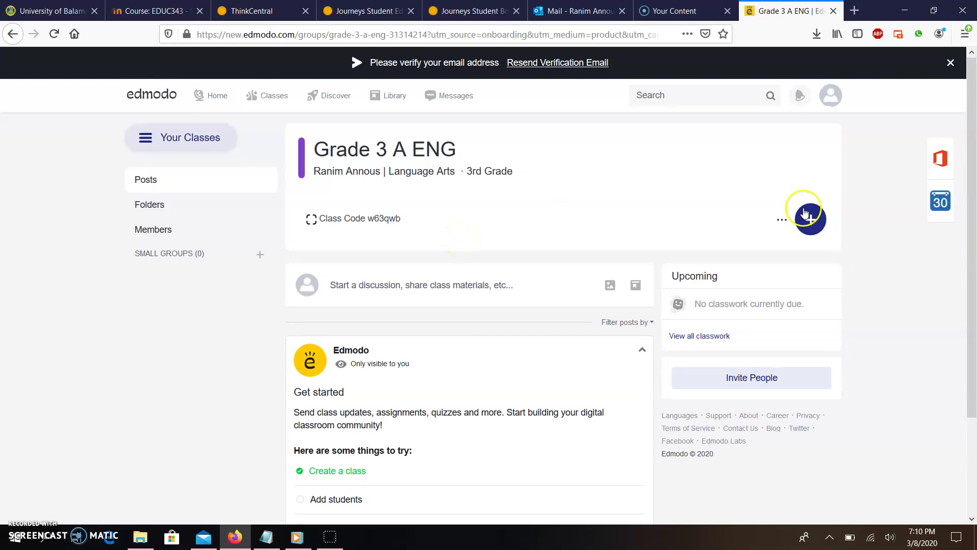
{"action": "left_click", "coordinate": [400, 225]}
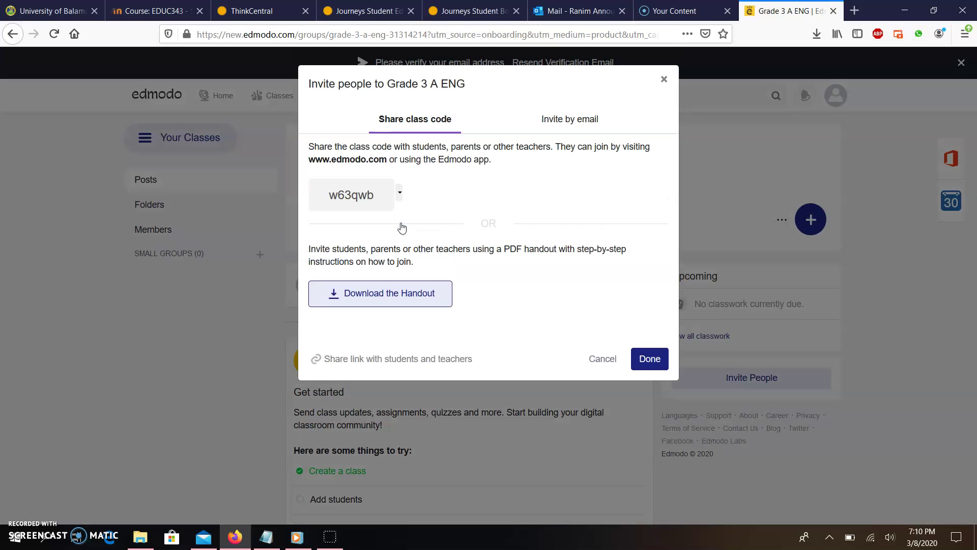
{"action": "left_click", "coordinate": [490, 189]}
{"action": "left_click", "coordinate": [405, 194]}
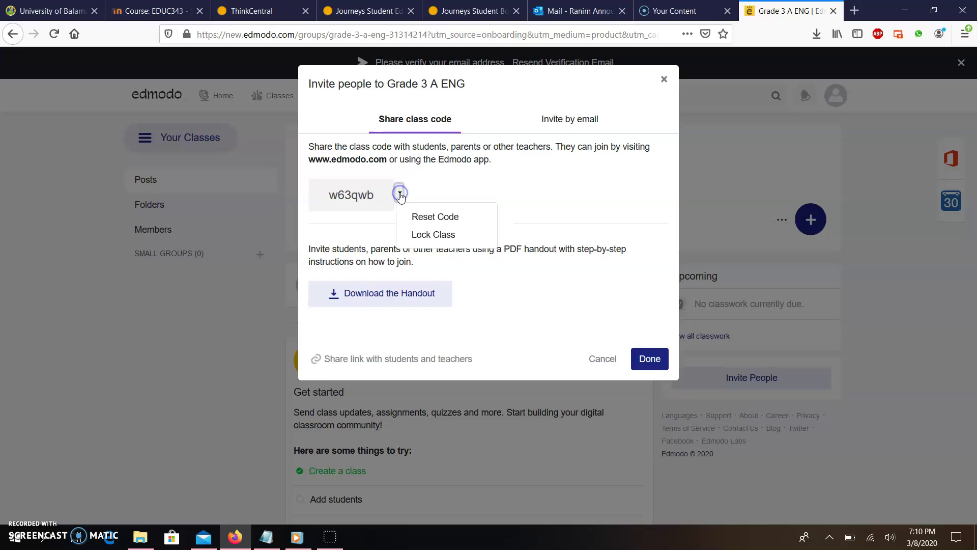
{"action": "left_click", "coordinate": [455, 192]}
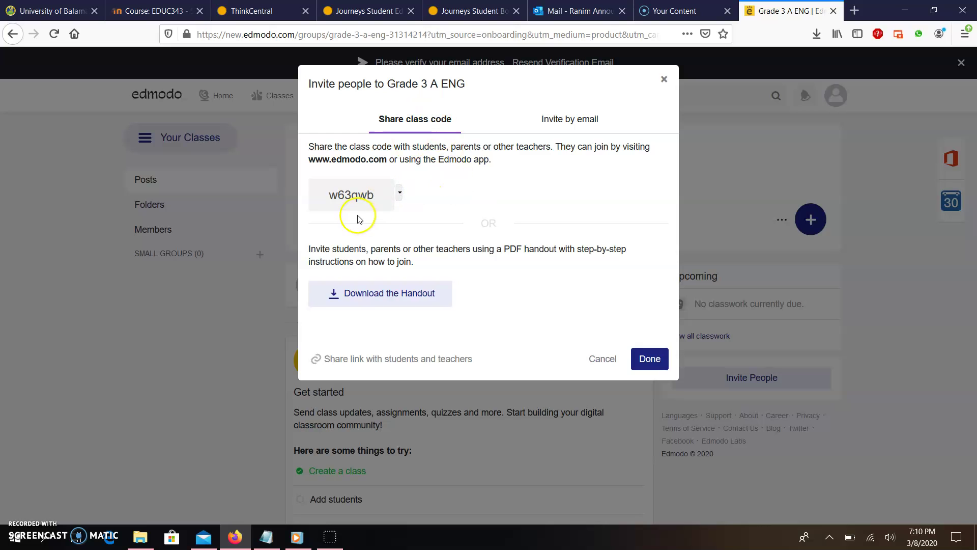
Step: View the invite-by-email option, close the invite window and return to the home feed
{"action": "left_click", "coordinate": [594, 127]}
{"action": "left_click", "coordinate": [664, 79]}
{"action": "left_click", "coordinate": [217, 96]}
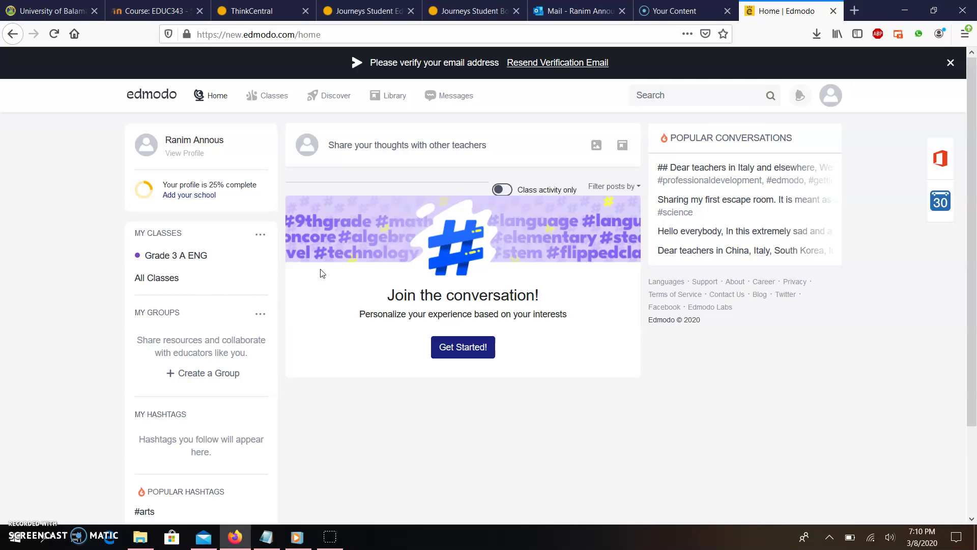
Step: Open the Grade 3 A ENG class from the Classes list
{"action": "left_click", "coordinate": [235, 121]}
{"action": "mouse_move", "coordinate": [265, 104]}
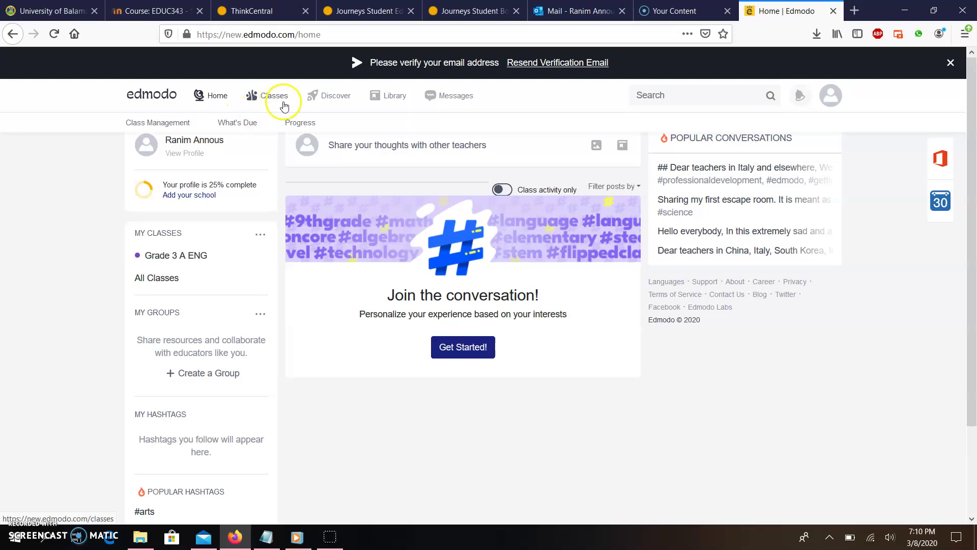
{"action": "left_click", "coordinate": [274, 98]}
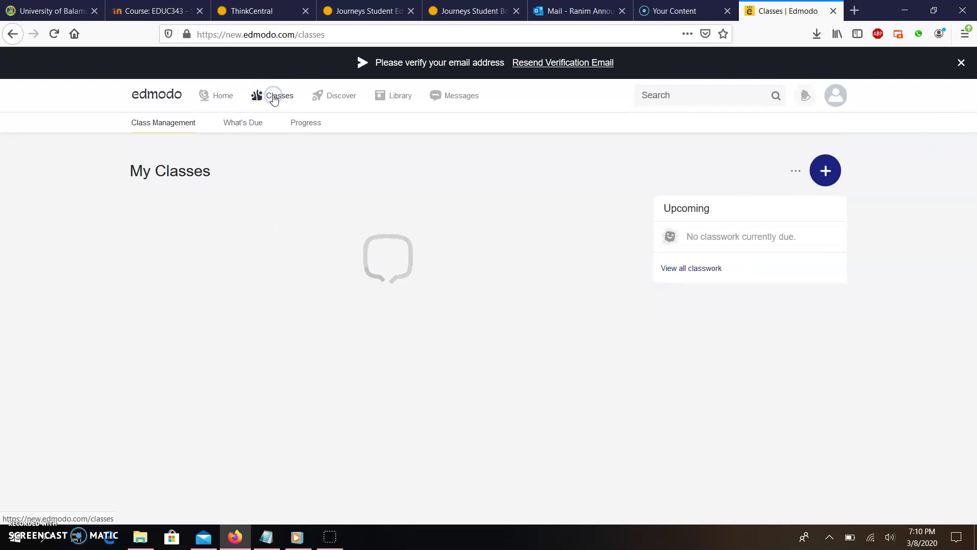
{"action": "left_click", "coordinate": [191, 222]}
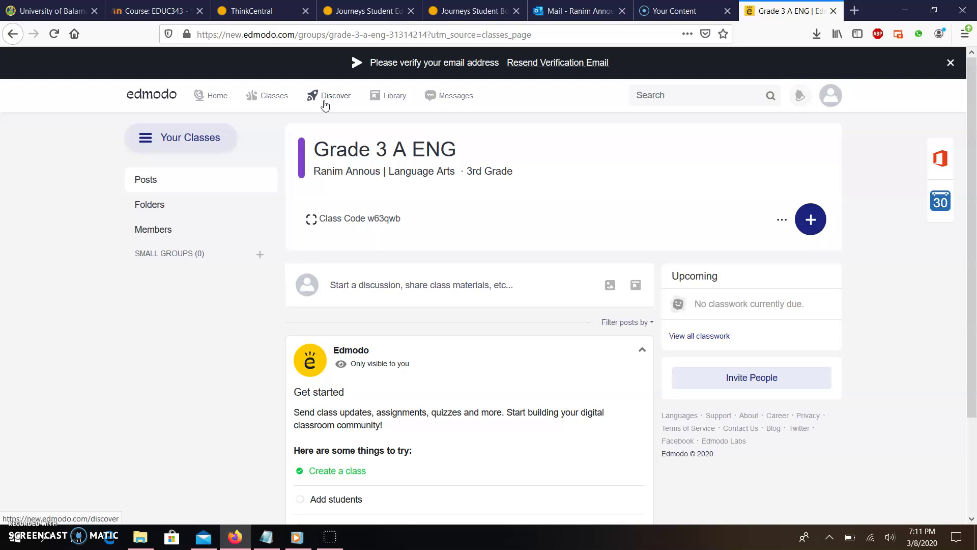
Step: Browse the items in the teacher's library, then look at the messages page
{"action": "left_click", "coordinate": [392, 95]}
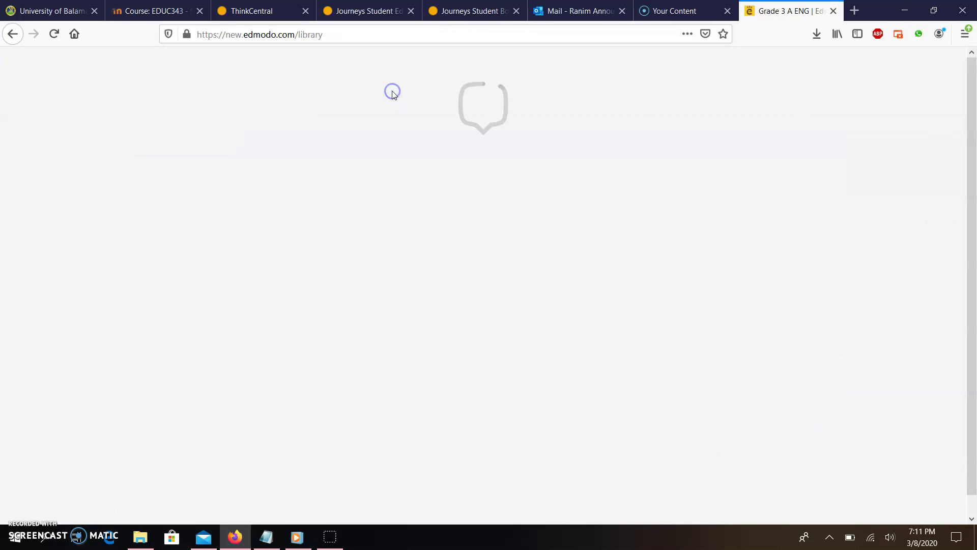
{"action": "left_click", "coordinate": [182, 185]}
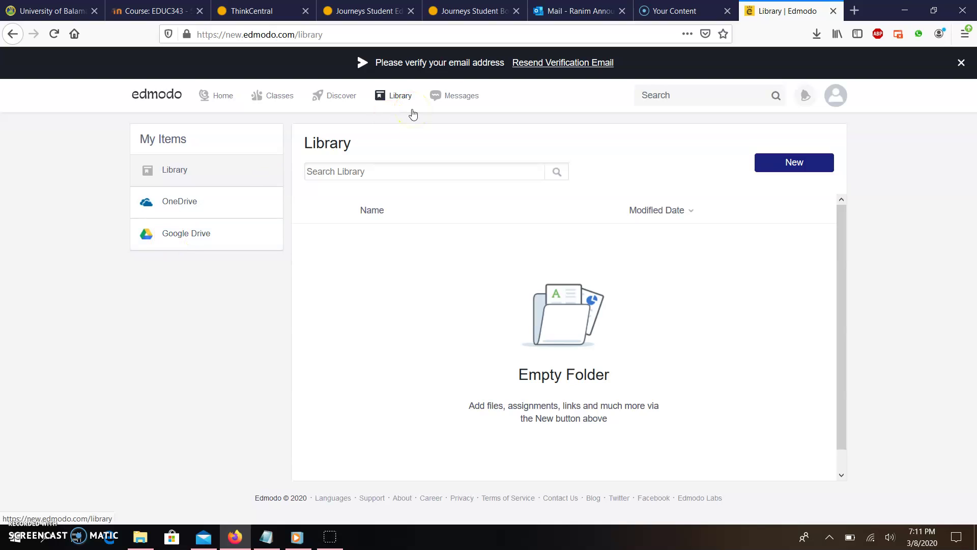
{"action": "left_click", "coordinate": [450, 108]}
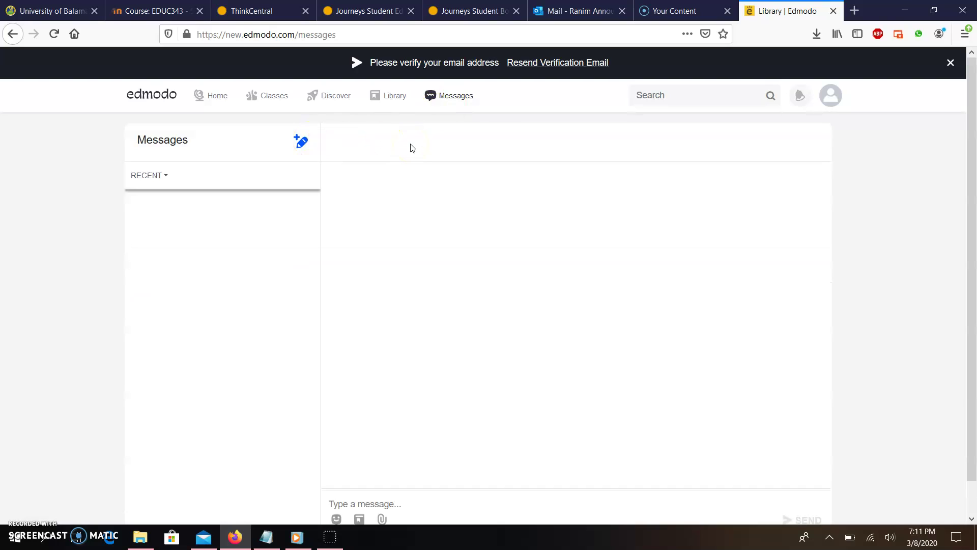
Step: Return to the Grade 3 A ENG class page via Classes
{"action": "mouse_move", "coordinate": [275, 97]}
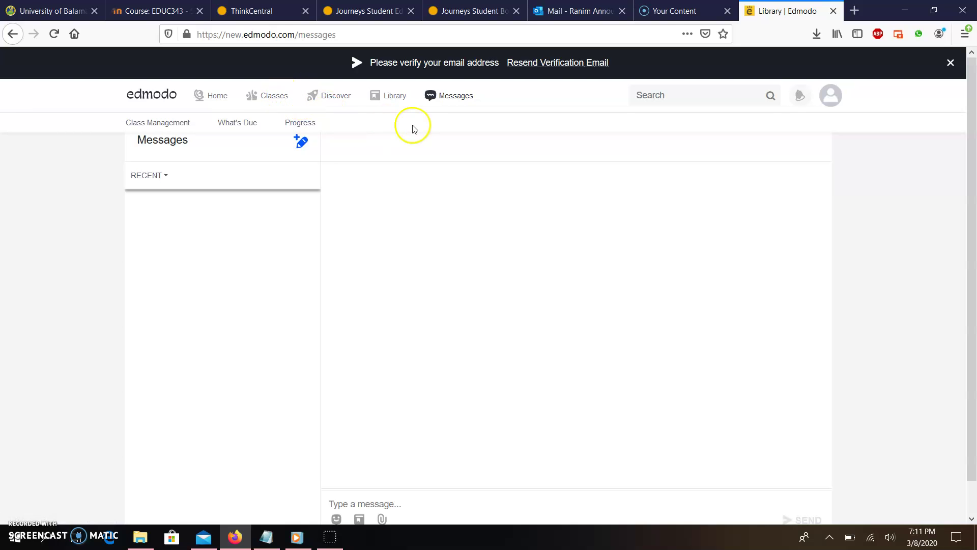
{"action": "left_click", "coordinate": [257, 96]}
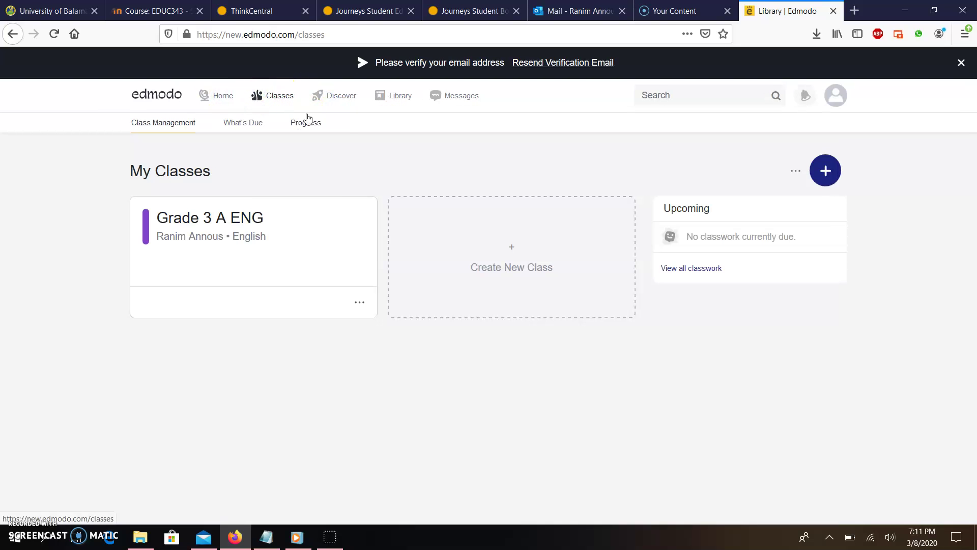
{"action": "left_click", "coordinate": [227, 224]}
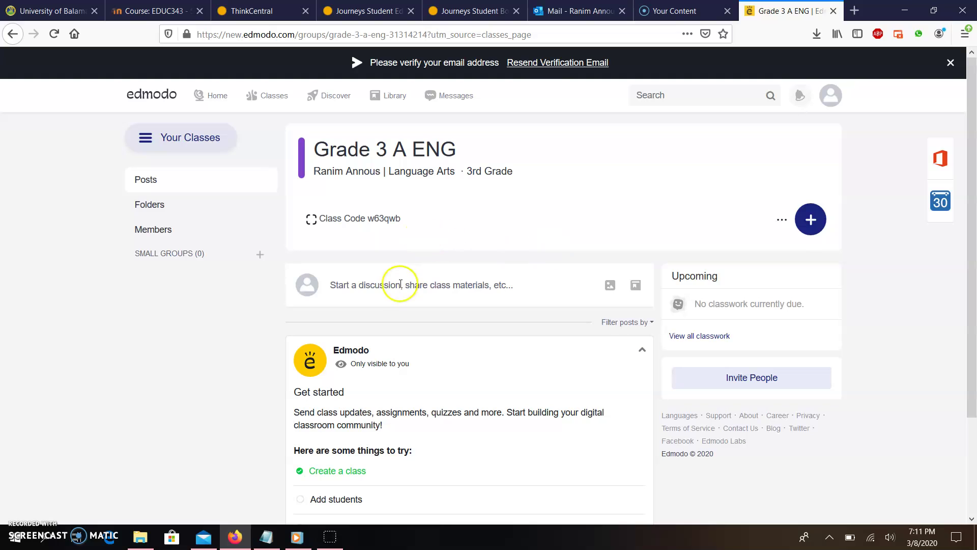
Step: Post 'Kindly find attached today's worksheet about pronouns.' with Negative Tenses WS.docx attached
{"action": "left_click", "coordinate": [377, 286]}
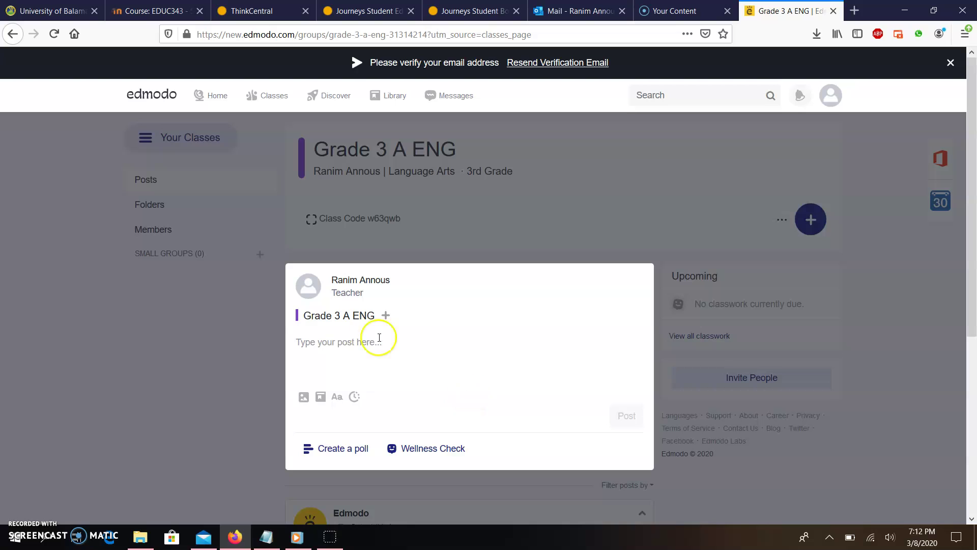
{"action": "type", "text": "Kind"}
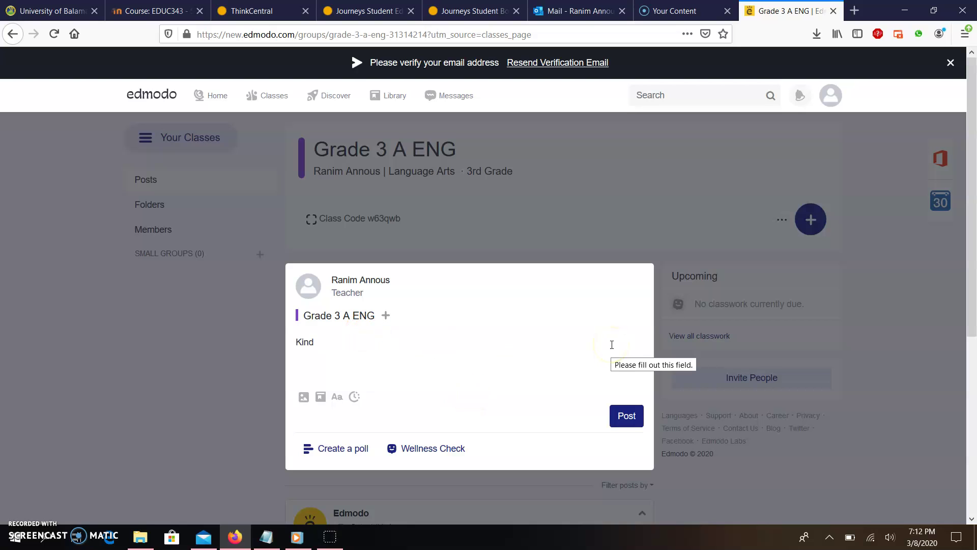
{"action": "type", "text": "ly find attached today's wo"}
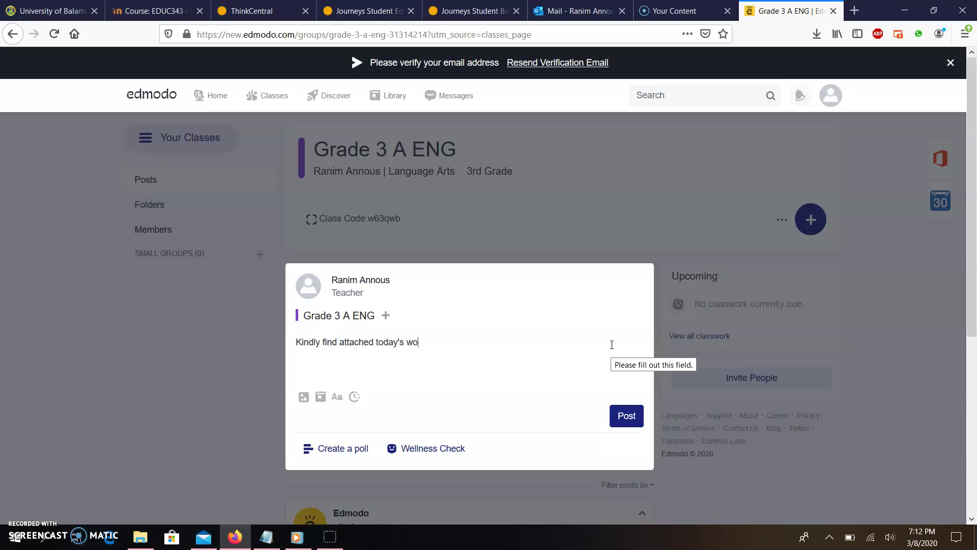
{"action": "type", "text": "rksheet about priinoun"}
{"action": "key", "text": "BackSpace"}
{"action": "key", "text": "BackSpace"}
{"action": "key", "text": "BackSpace"}
{"action": "key", "text": "BackSpace"}
{"action": "type", "text": "nouns."}
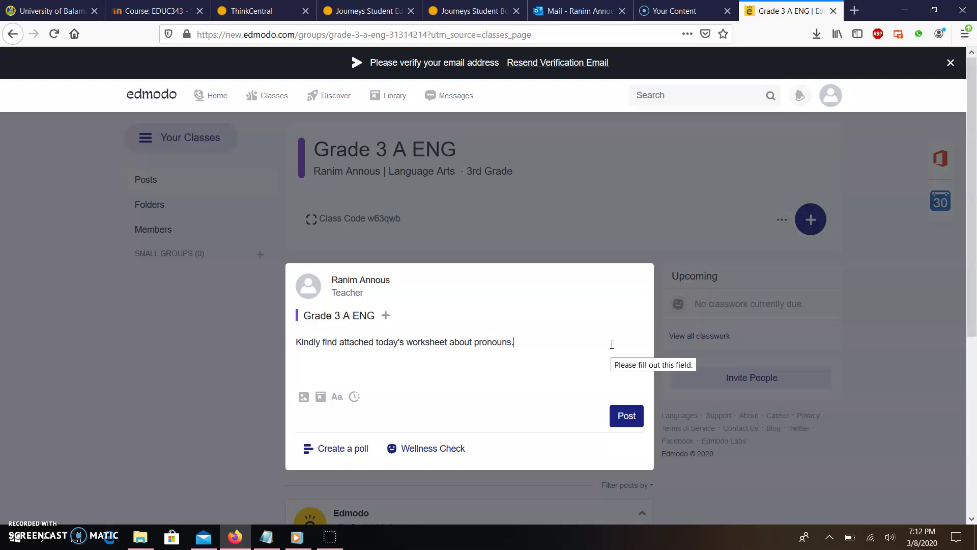
{"action": "left_click", "coordinate": [319, 403]}
{"action": "left_click", "coordinate": [301, 396]}
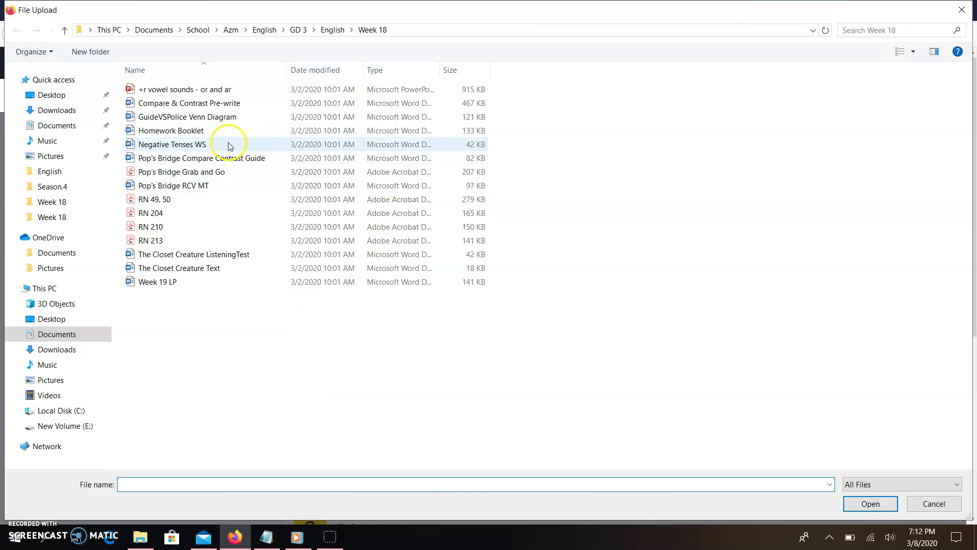
{"action": "double_click", "coordinate": [228, 146]}
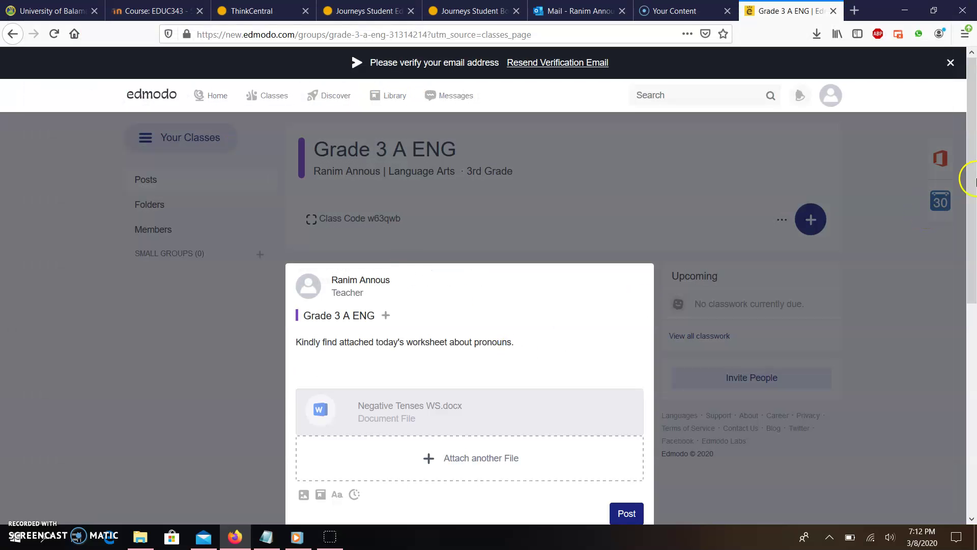
{"action": "scroll", "coordinate": [560, 286], "scroll_direction": "down", "scroll_amount": 2}
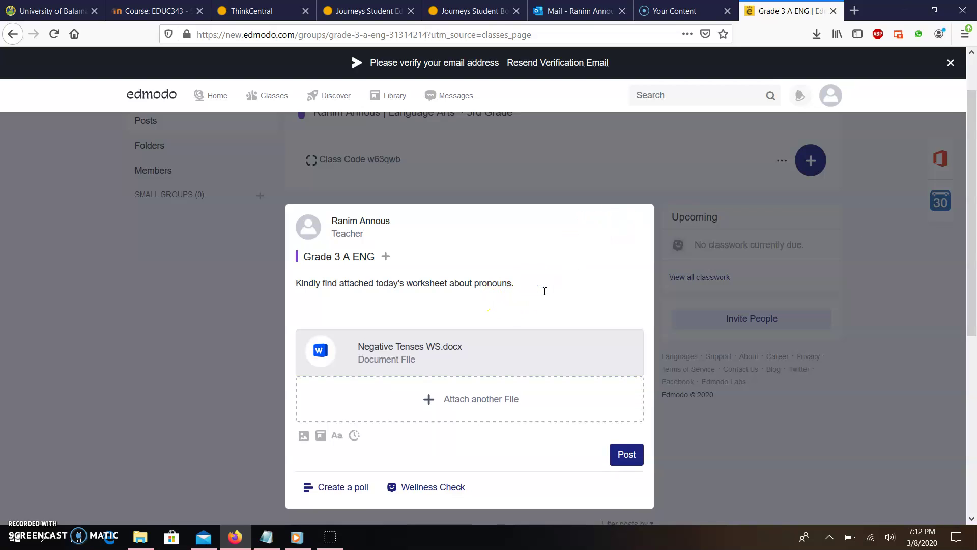
{"action": "left_click", "coordinate": [624, 458]}
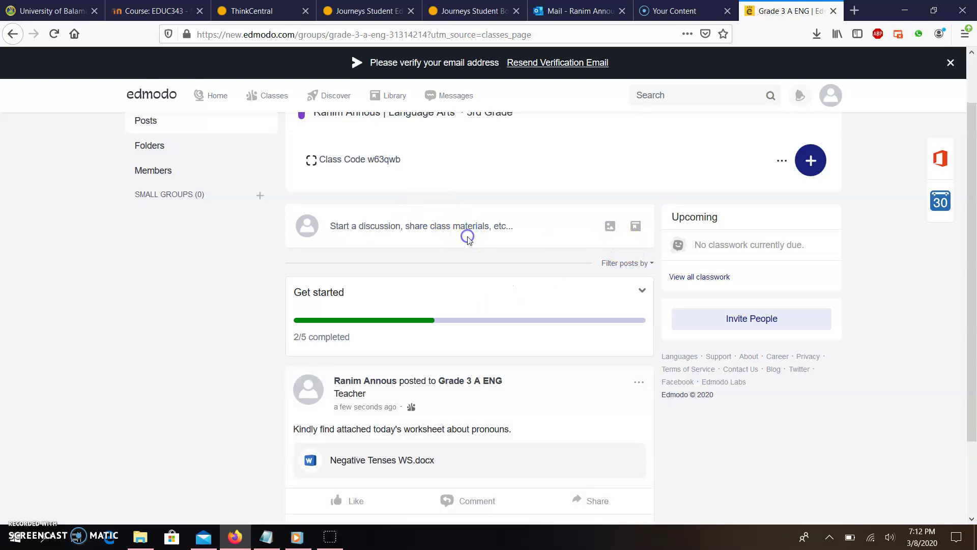
Step: Start a new poll post and begin typing the poll question
{"action": "left_click", "coordinate": [444, 229]}
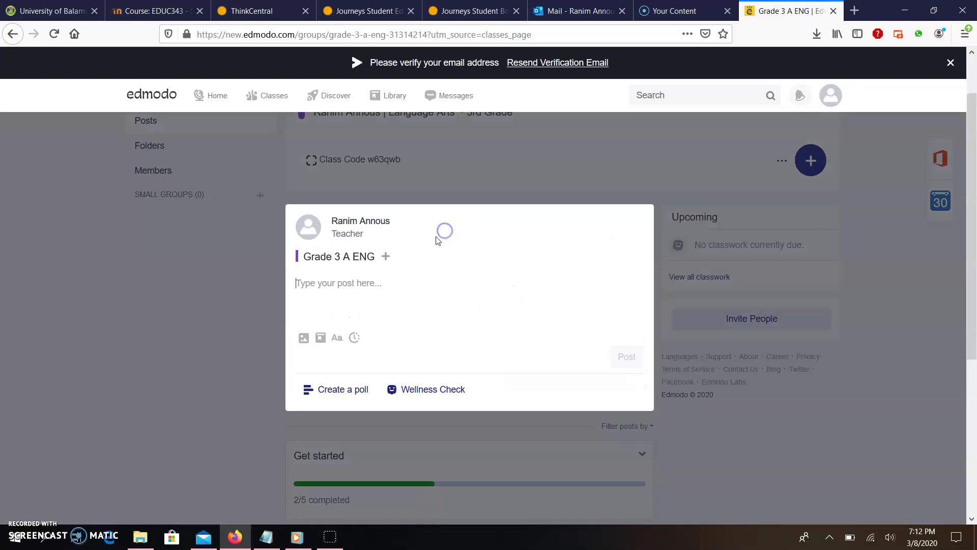
{"action": "left_click", "coordinate": [341, 390]}
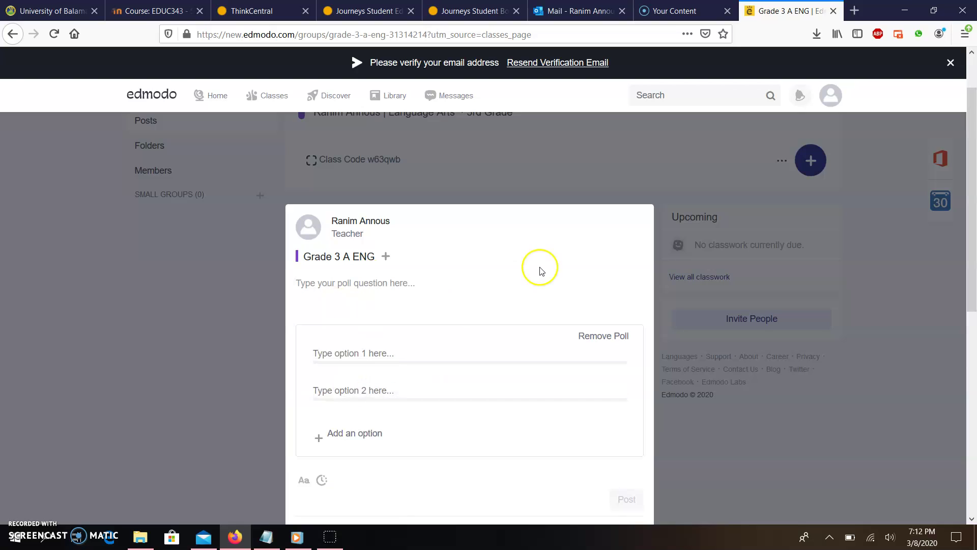
{"action": "left_click", "coordinate": [388, 284]}
{"action": "type", "text": "How do yu"}
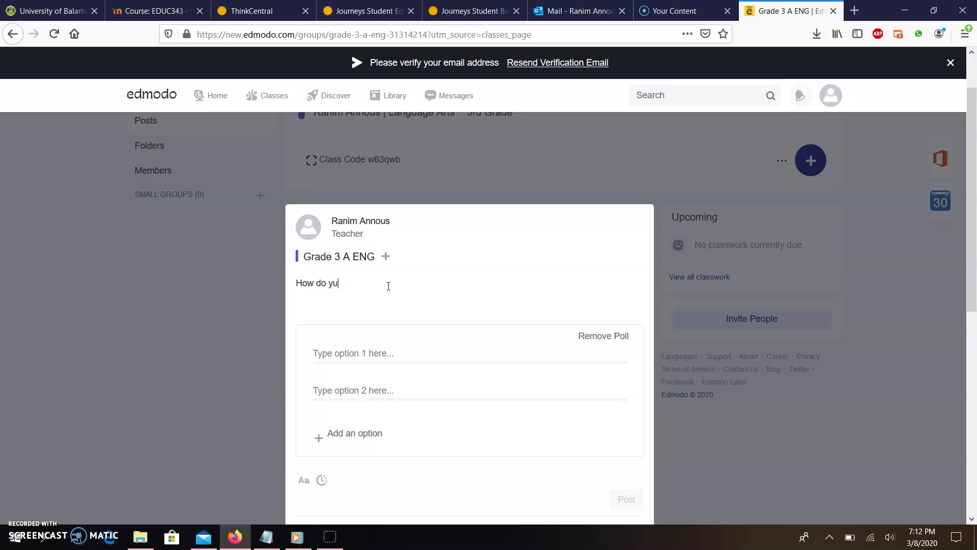
{"action": "key", "text": "BackSpace"}
{"action": "type", "text": "oi"}
{"action": "type", "text": "u feel today?"}
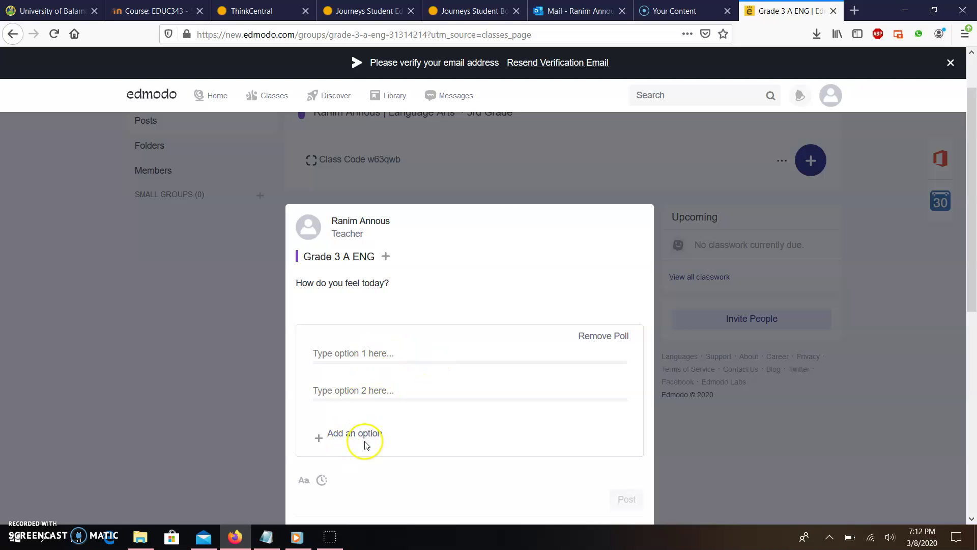
Step: Reopen the poll draft, fill it with the Wellness Check mood options, then close it
{"action": "left_click", "coordinate": [472, 171]}
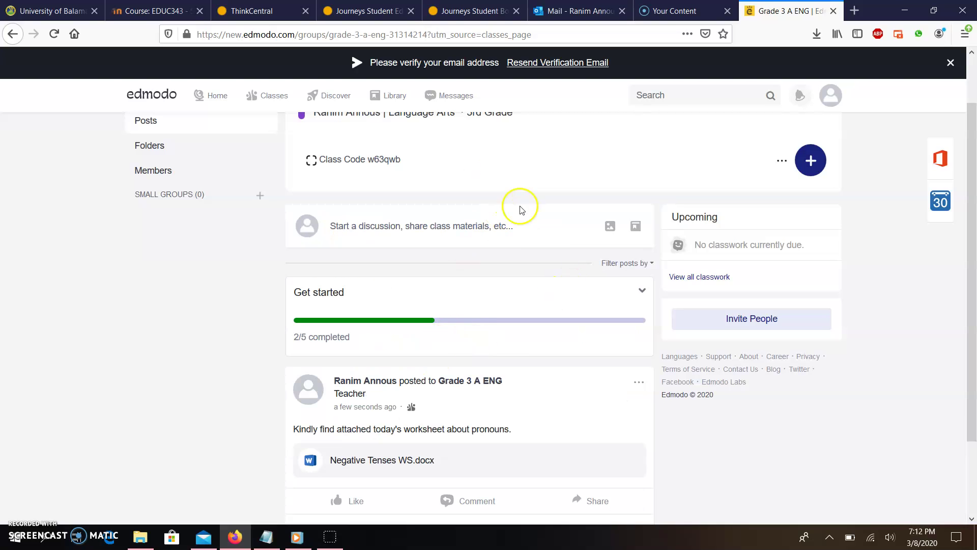
{"action": "left_click", "coordinate": [461, 227]}
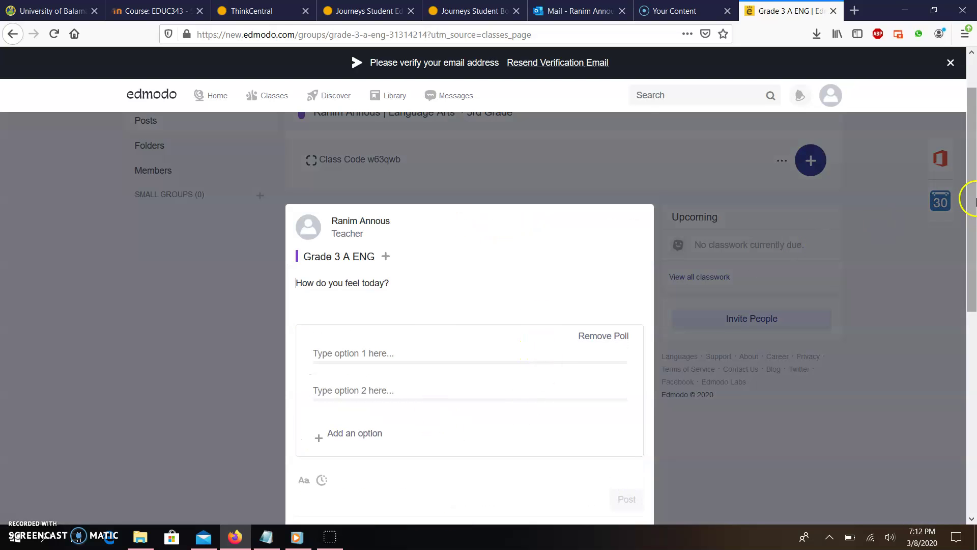
{"action": "scroll", "coordinate": [974, 247], "scroll_direction": "down", "scroll_amount": 3}
{"action": "left_click", "coordinate": [430, 421]}
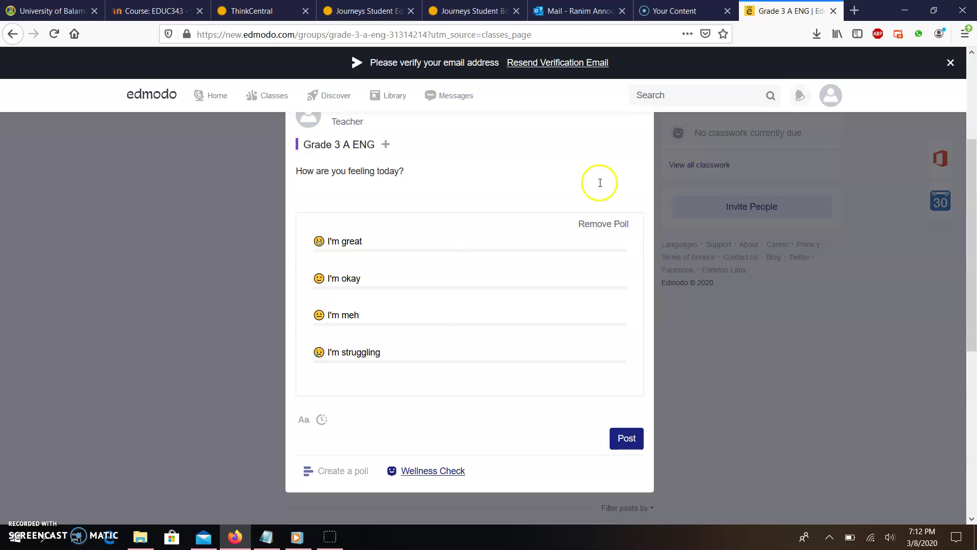
{"action": "left_click", "coordinate": [790, 349]}
{"action": "left_click_drag", "start_coordinate": [973, 239], "coordinate": [973, 179]}
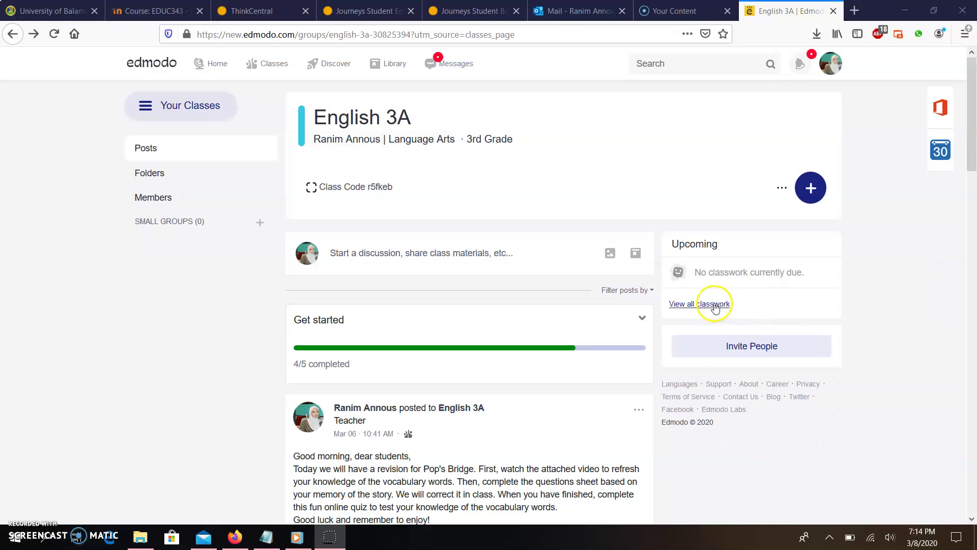
Step: Open English 3A's classwork and scroll through the Common and Proper Nouns Assessment results
{"action": "left_click", "coordinate": [695, 304]}
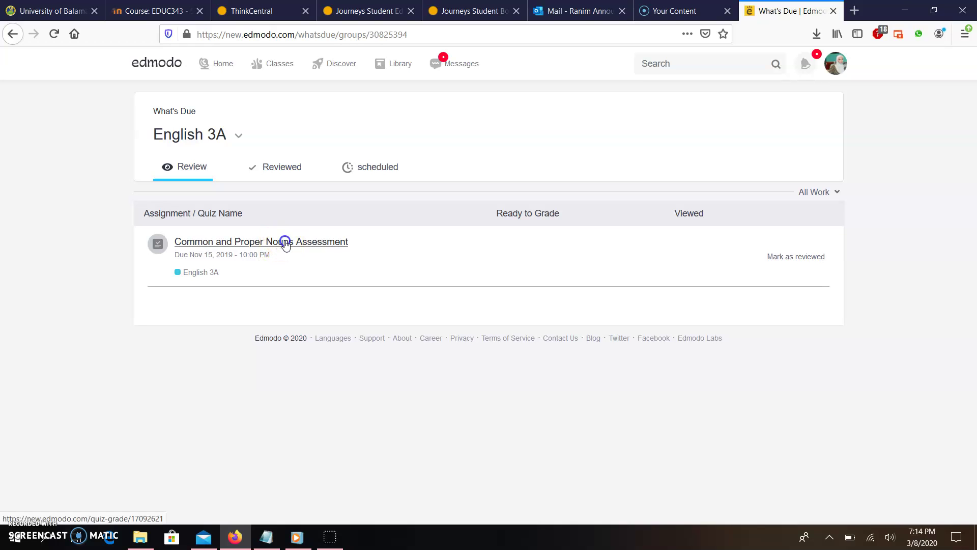
{"action": "left_click", "coordinate": [286, 242]}
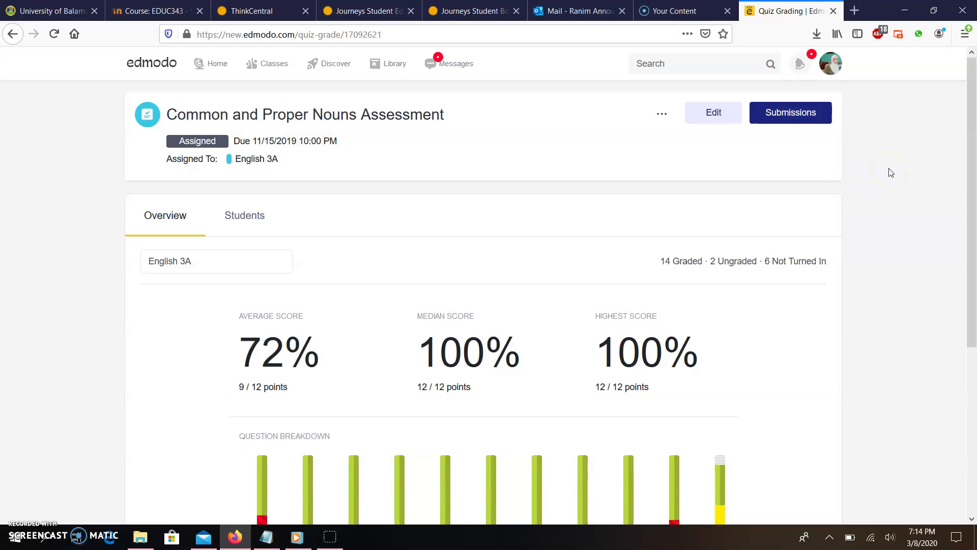
{"action": "scroll", "coordinate": [450, 275], "scroll_direction": "down", "scroll_amount": 3}
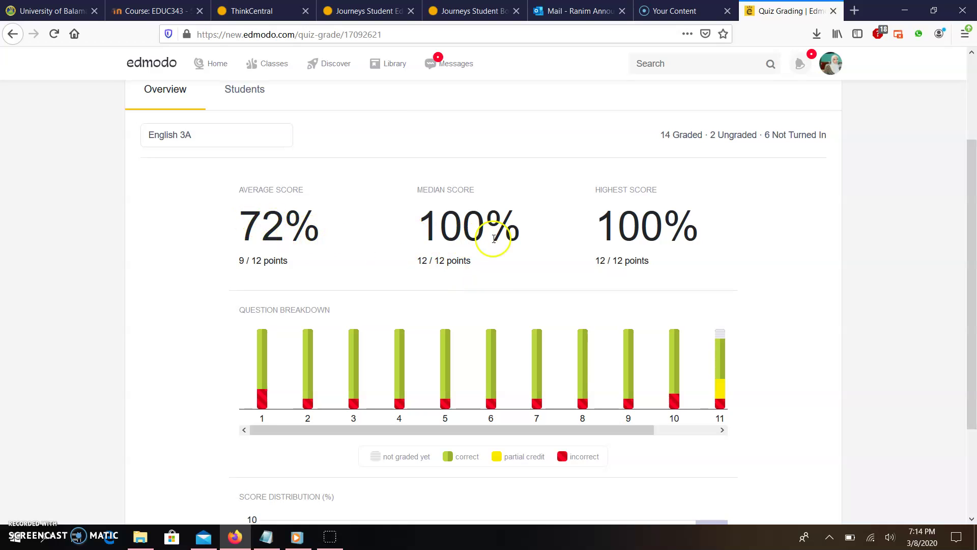
{"action": "left_click_drag", "start_coordinate": [970, 271], "coordinate": [973, 389]}
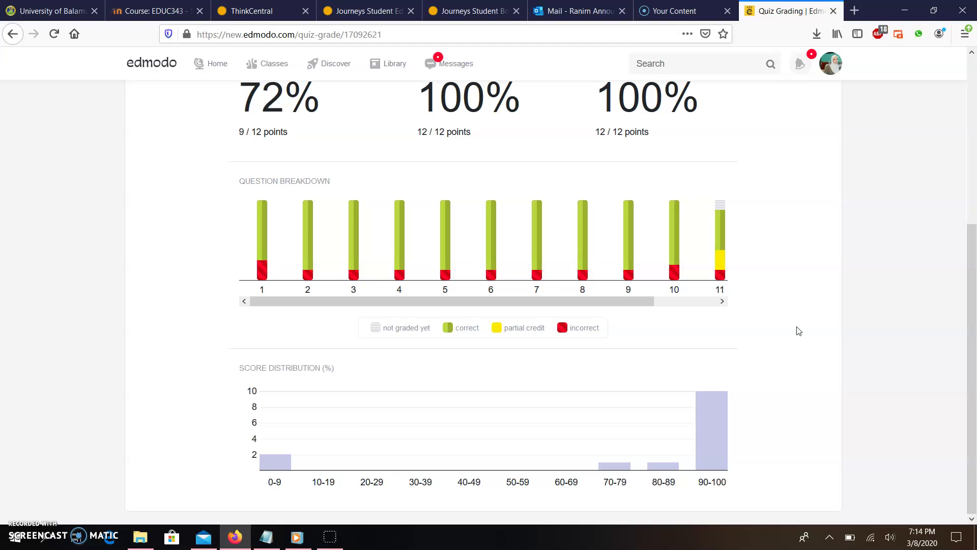
{"action": "left_click_drag", "start_coordinate": [974, 311], "coordinate": [974, 213]}
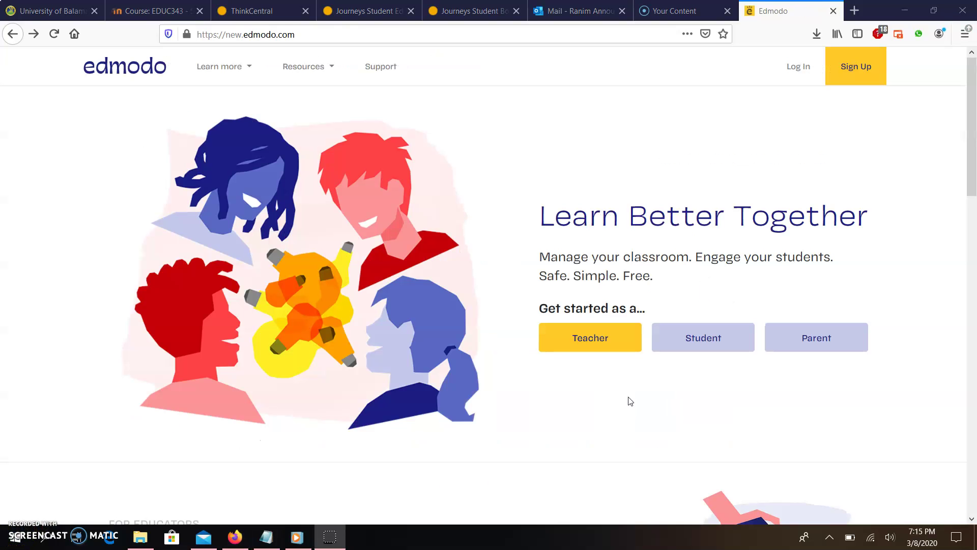
Step: Start a student sign-up with the student's first and last name and the class code
{"action": "left_click", "coordinate": [713, 338]}
{"action": "left_click", "coordinate": [427, 221]}
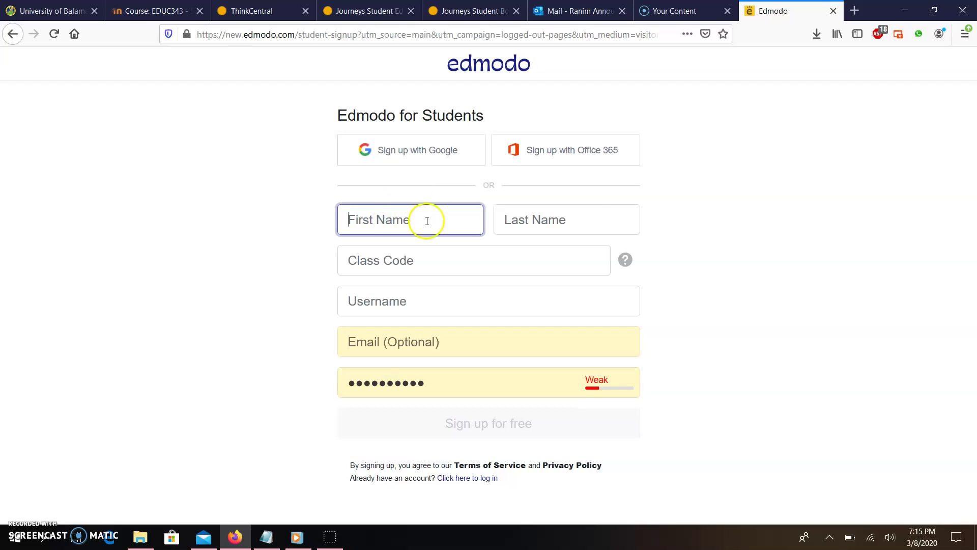
{"action": "key", "text": "Tab"}
{"action": "left_click", "coordinate": [517, 261]}
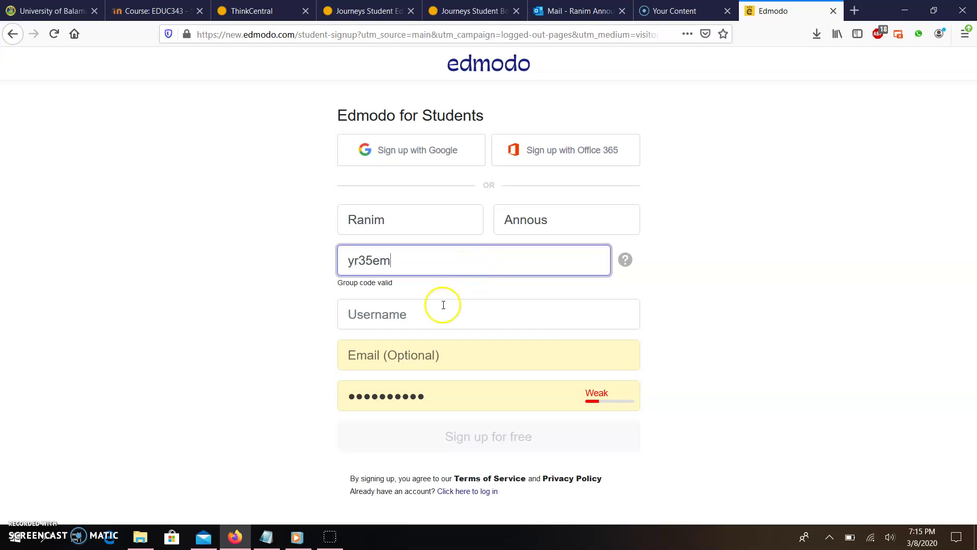
Step: Enter a username, submit the sign-up, and skip the parent-contact step
{"action": "left_click", "coordinate": [409, 316]}
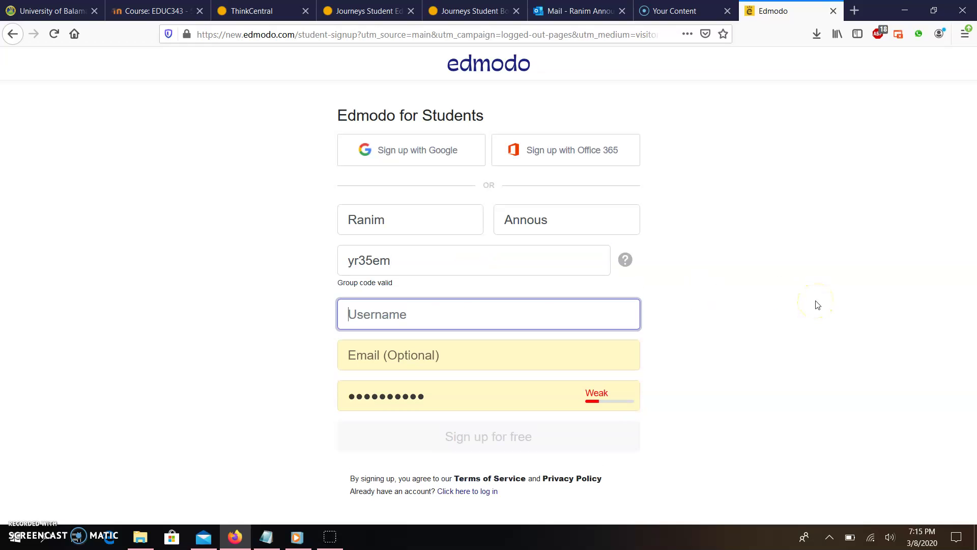
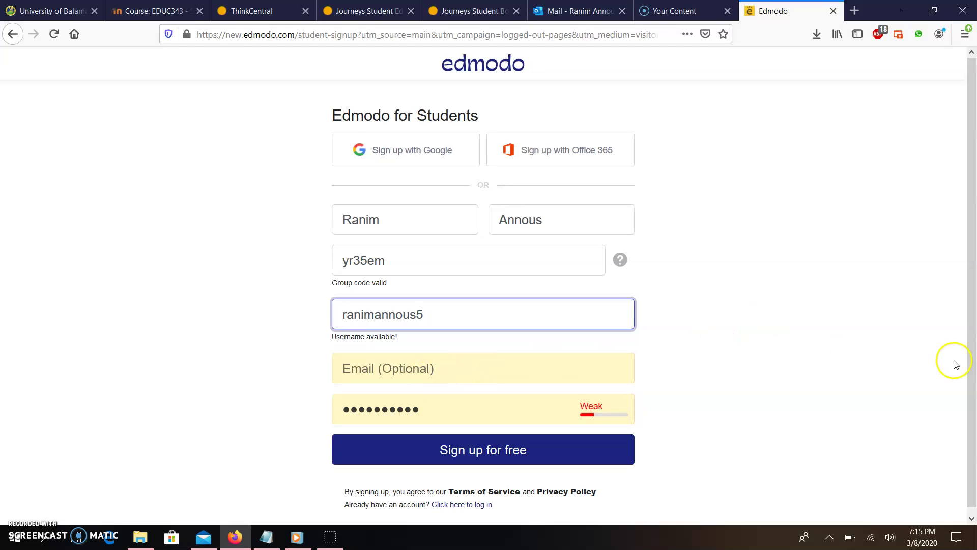
{"action": "scroll", "coordinate": [956, 364], "scroll_direction": "down", "scroll_amount": 1}
{"action": "left_click", "coordinate": [551, 437]}
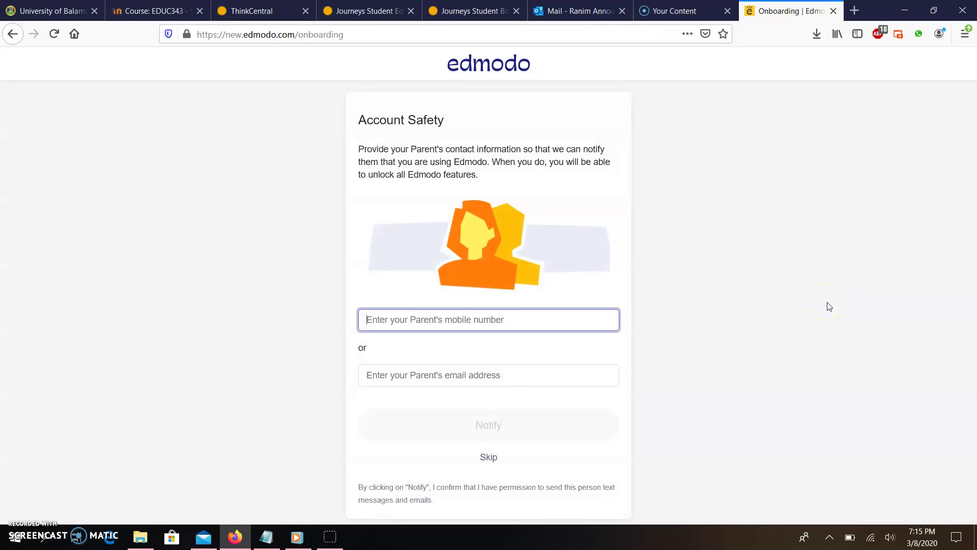
{"action": "left_click", "coordinate": [490, 456]}
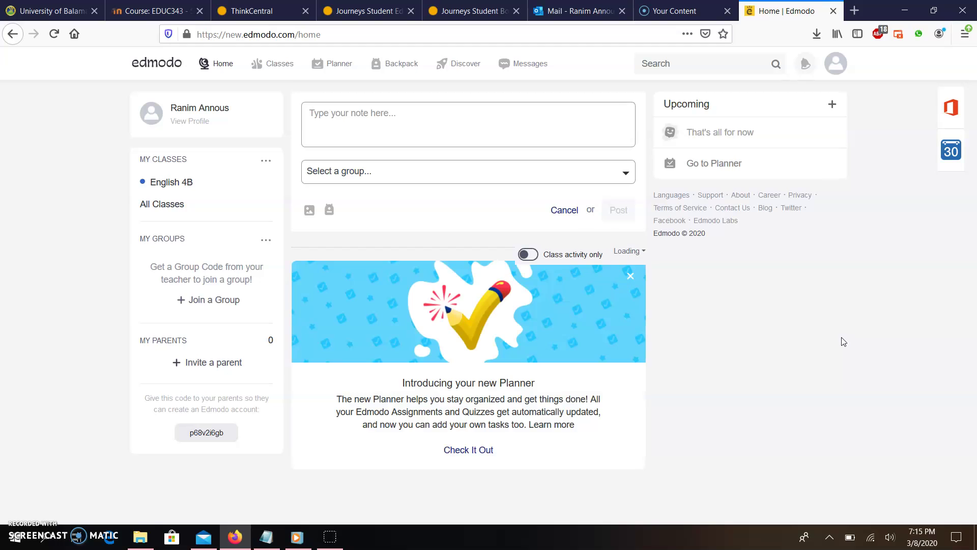
Step: Open the English 4B class page from the student's class list and scroll down its feed
{"action": "left_click", "coordinate": [170, 183]}
{"action": "left_click", "coordinate": [259, 65]}
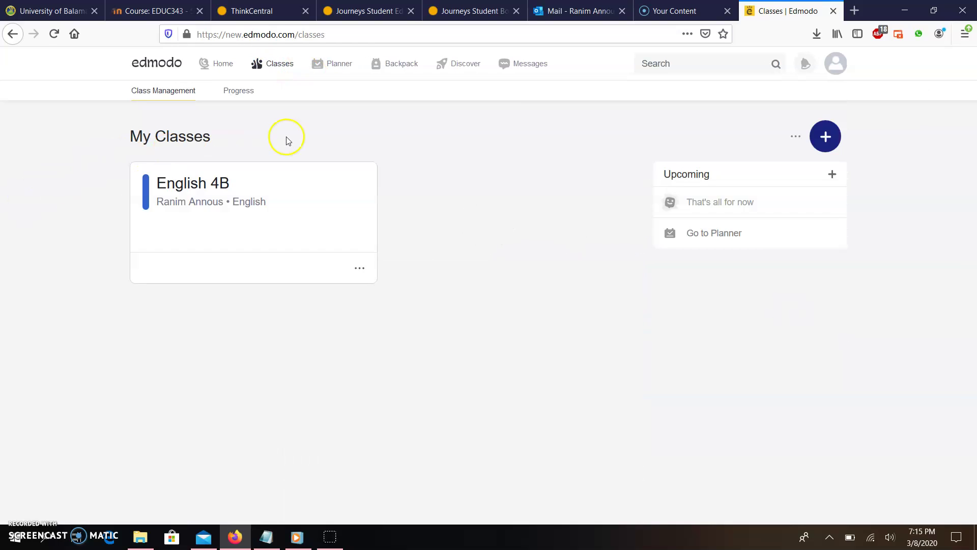
{"action": "left_click", "coordinate": [199, 206]}
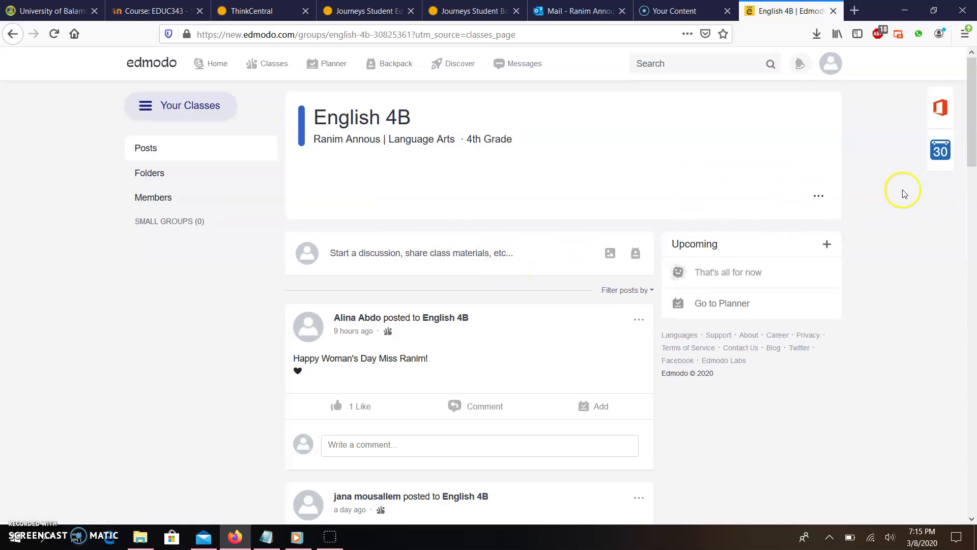
{"action": "left_click_drag", "start_coordinate": [974, 100], "coordinate": [975, 124]}
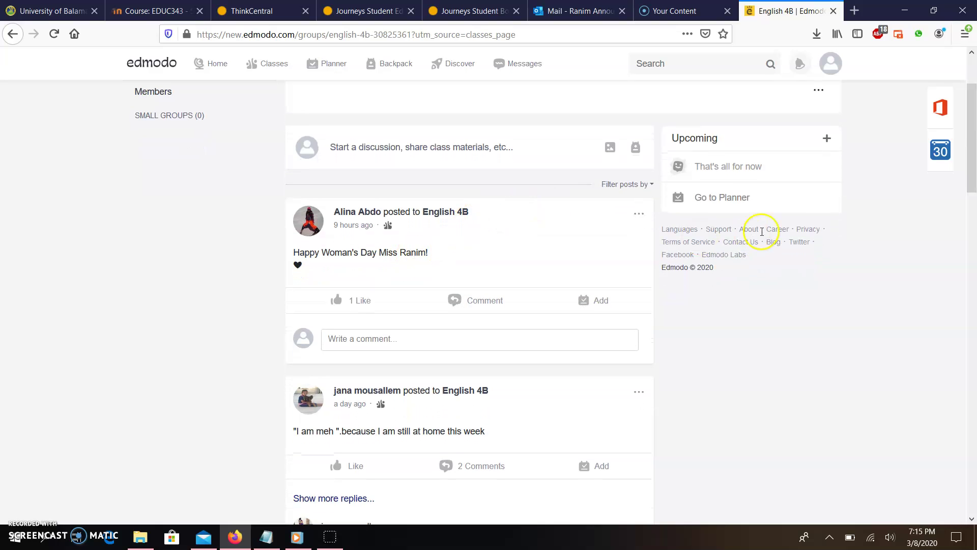
{"action": "left_click_drag", "start_coordinate": [972, 178], "coordinate": [974, 372]}
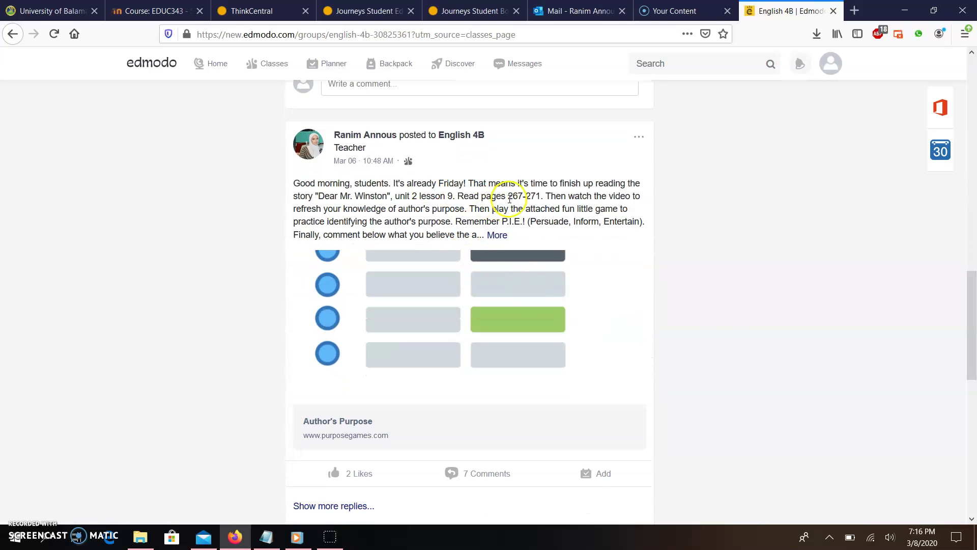
Step: Expand the teacher's author's-purpose post to full text and load all its earlier comments
{"action": "left_click", "coordinate": [497, 235]}
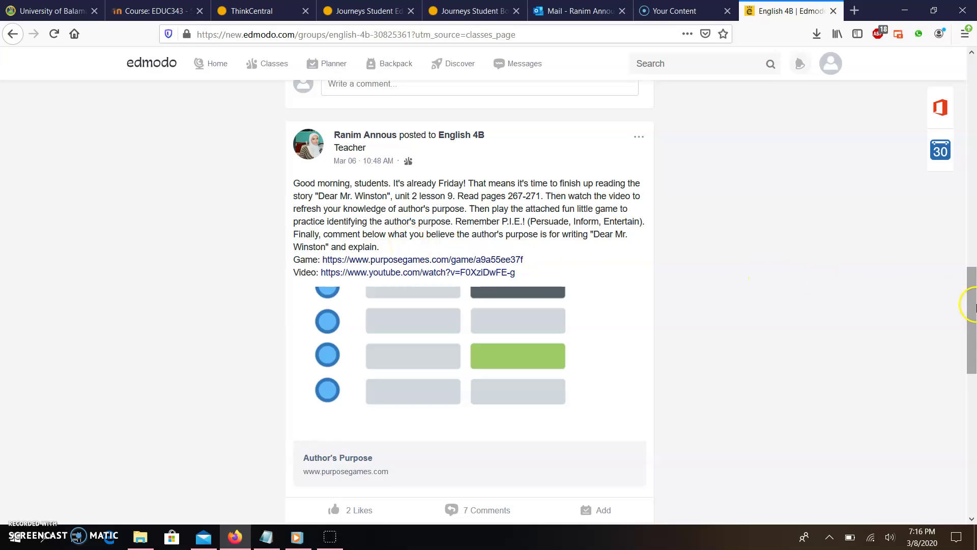
{"action": "scroll", "coordinate": [970, 306], "scroll_direction": "down", "scroll_amount": 4}
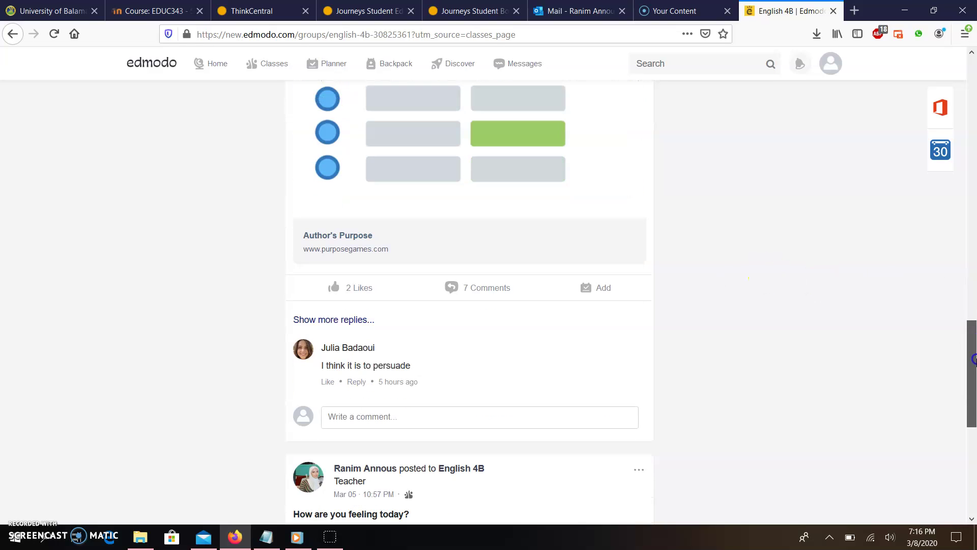
{"action": "left_click", "coordinate": [329, 318]}
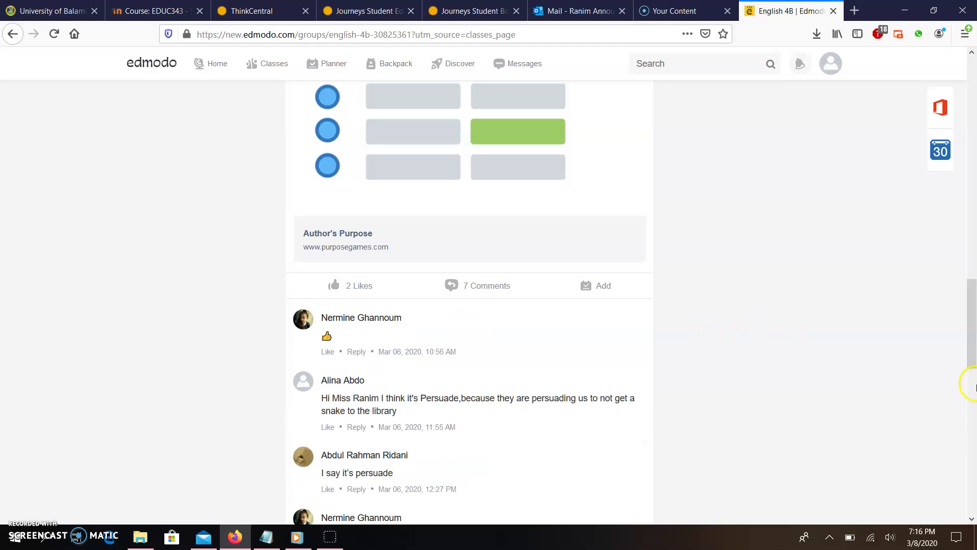
{"action": "left_click", "coordinate": [973, 316]}
{"action": "left_click_drag", "start_coordinate": [974, 317], "coordinate": [974, 336]}
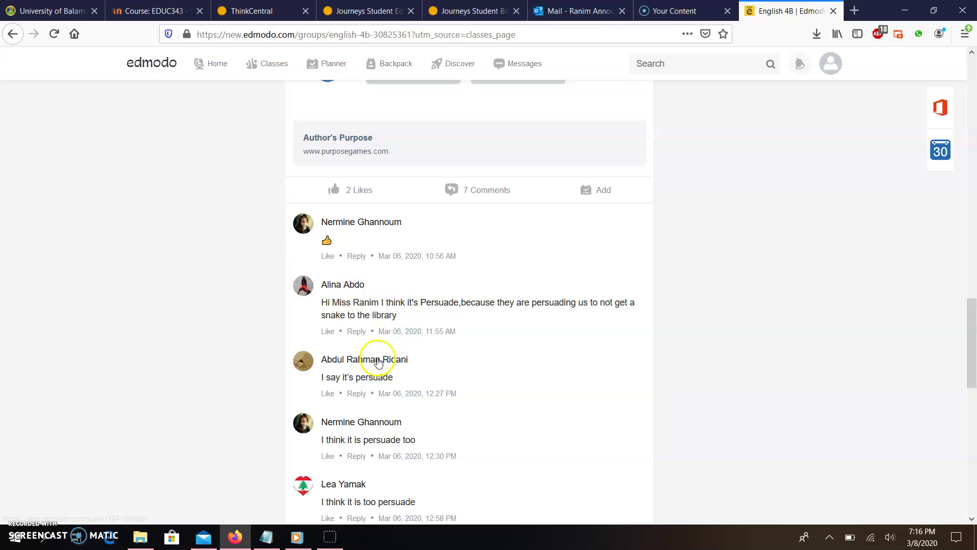
{"action": "left_click_drag", "start_coordinate": [973, 324], "coordinate": [973, 53]}
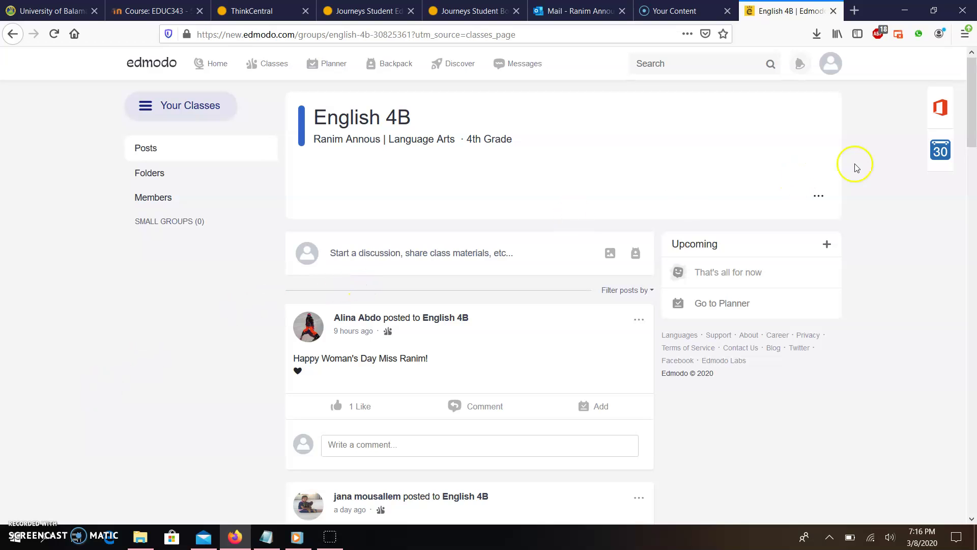
{"action": "scroll", "coordinate": [973, 112], "scroll_direction": "down", "scroll_amount": 3}
{"action": "left_click_drag", "start_coordinate": [973, 112], "coordinate": [974, 447]}
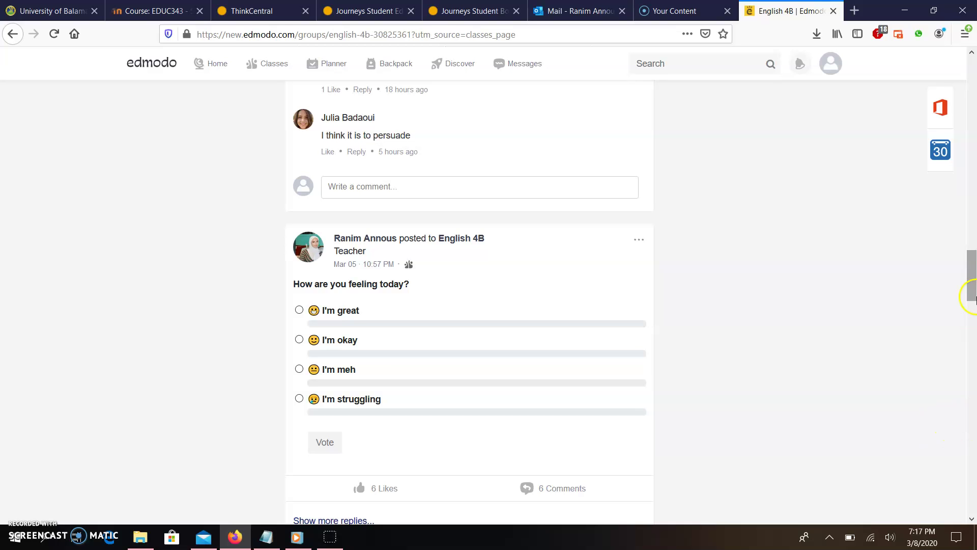
{"action": "left_click_drag", "start_coordinate": [974, 270], "coordinate": [974, 71]}
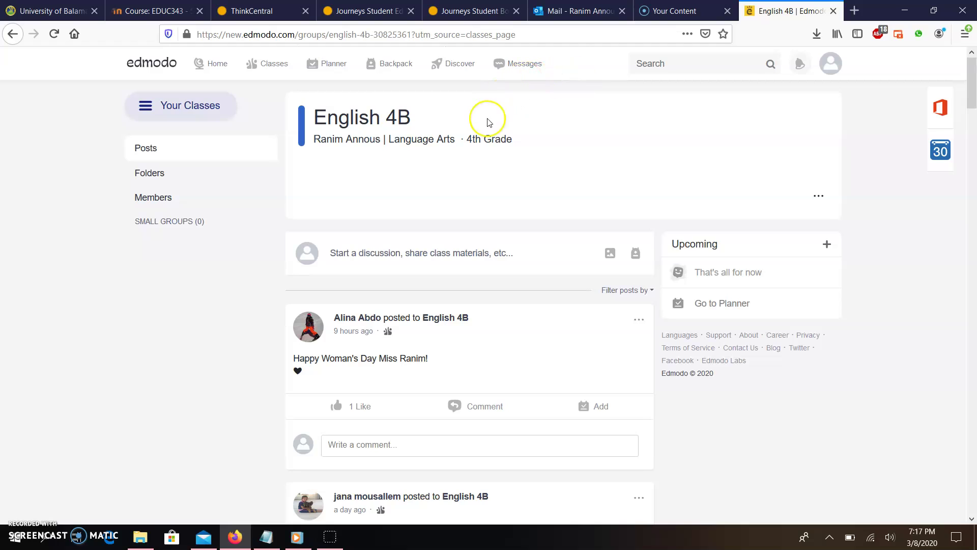
{"action": "left_click", "coordinate": [971, 82]}
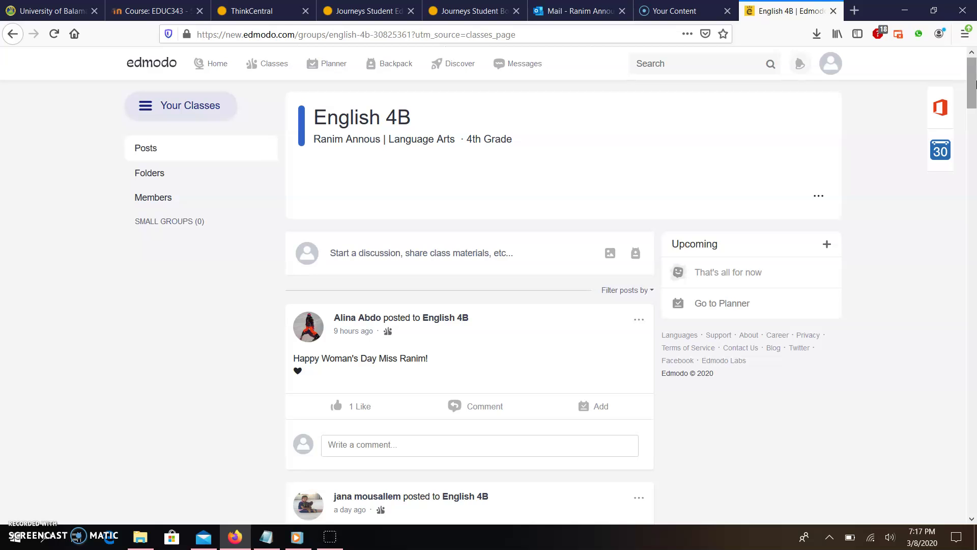
{"action": "left_click_drag", "start_coordinate": [972, 84], "coordinate": [974, 276]}
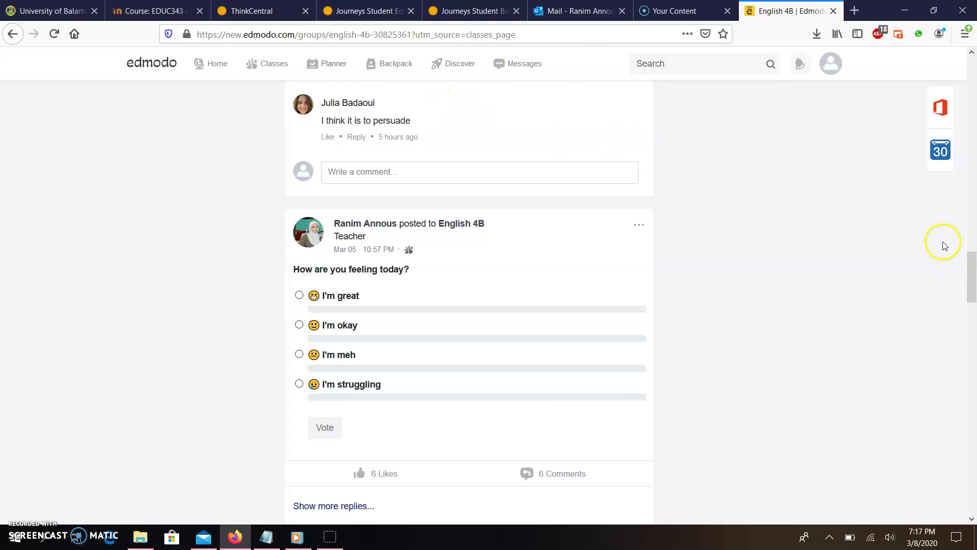
{"action": "left_click_drag", "start_coordinate": [972, 279], "coordinate": [973, 357]}
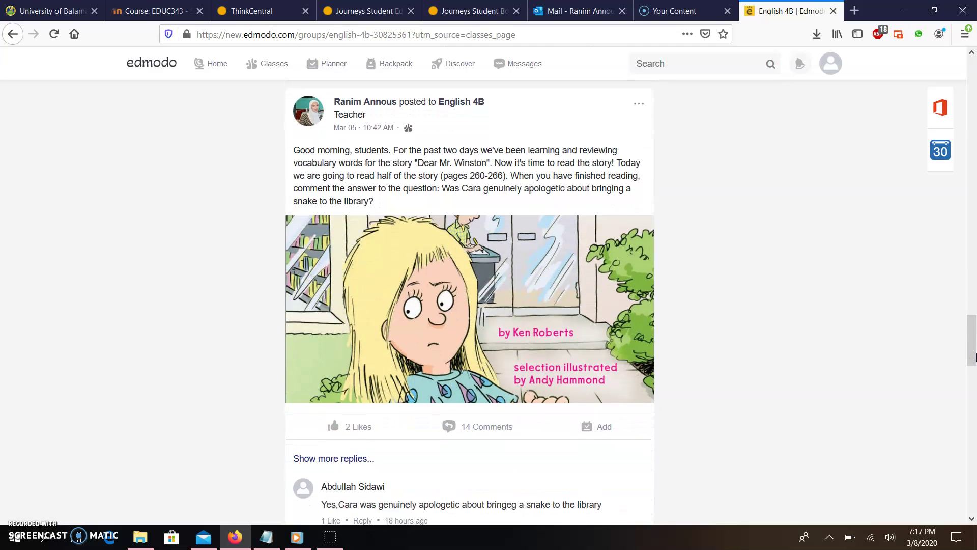